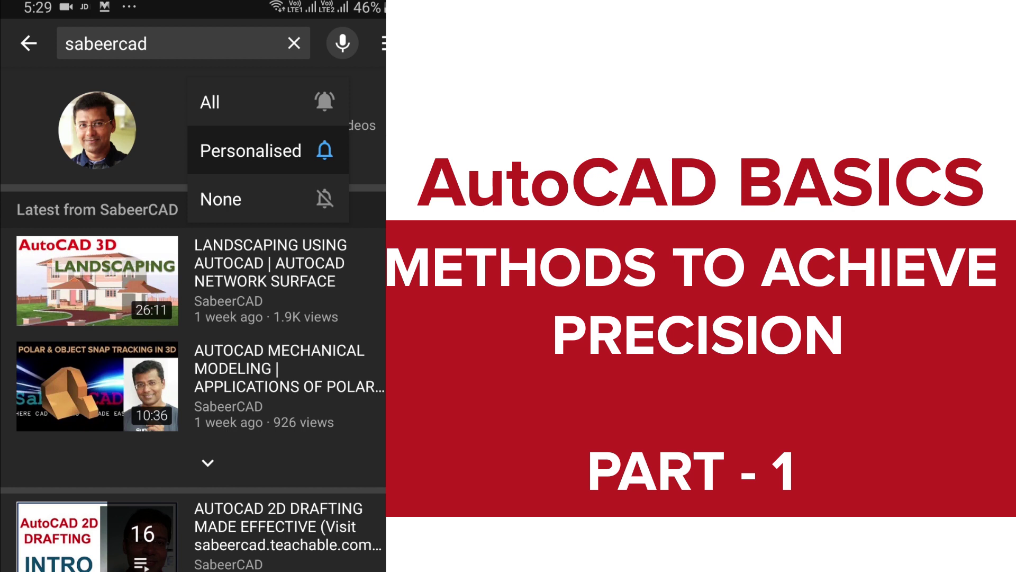
# - In Drawing2, set the snap X and grid X spacing to 15 in Grid Settings
pyautogui.click(251, 150)
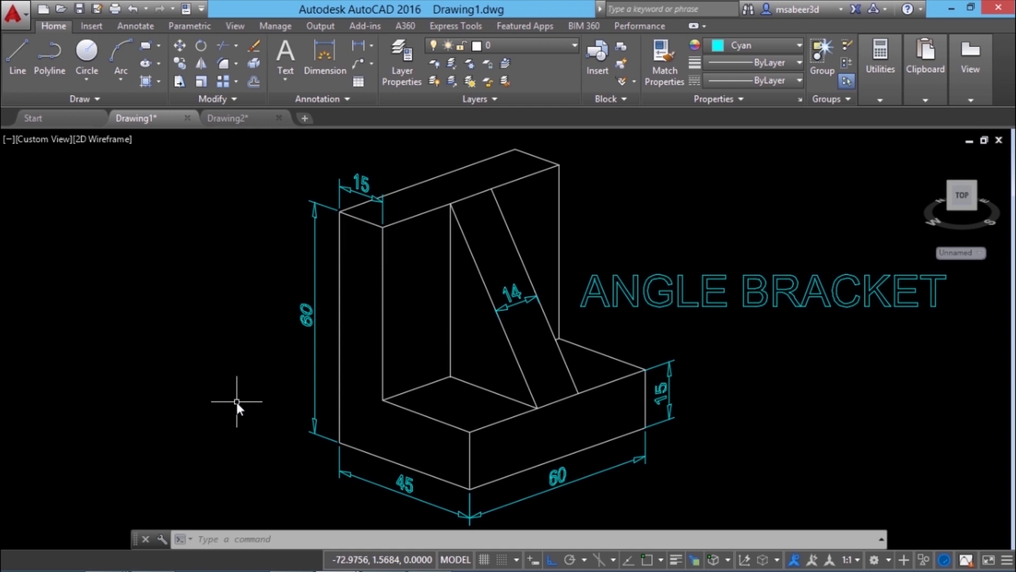
pyautogui.hotkey('ctrl', 'Tab')
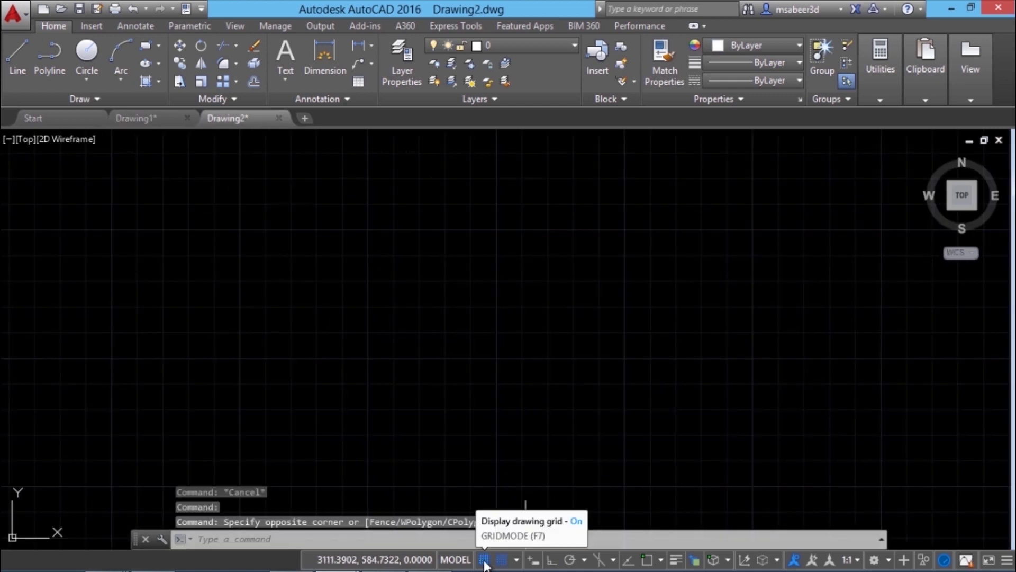
pyautogui.rightClick(509, 551)
pyautogui.click(506, 542)
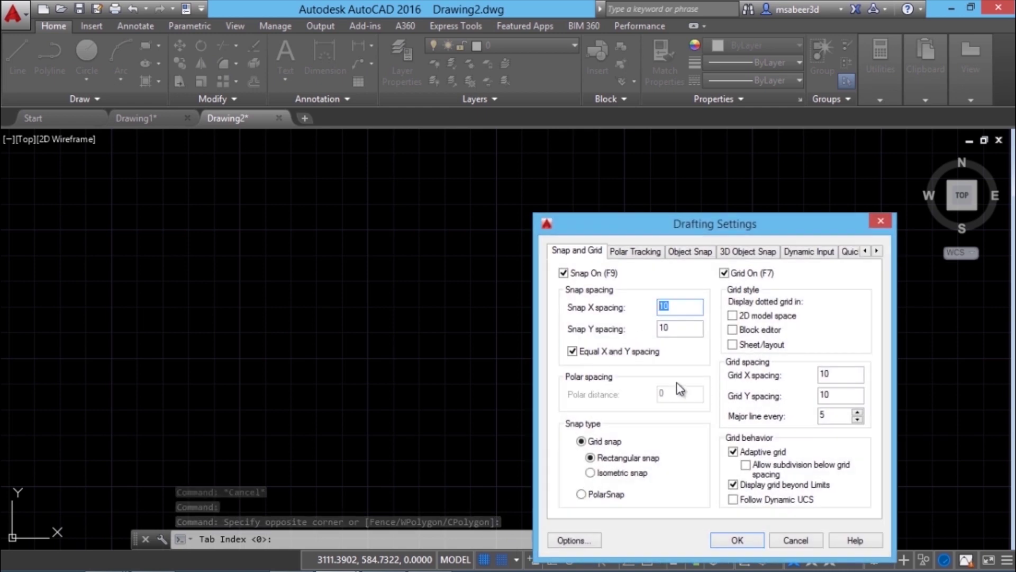
pyautogui.doubleClick(681, 307)
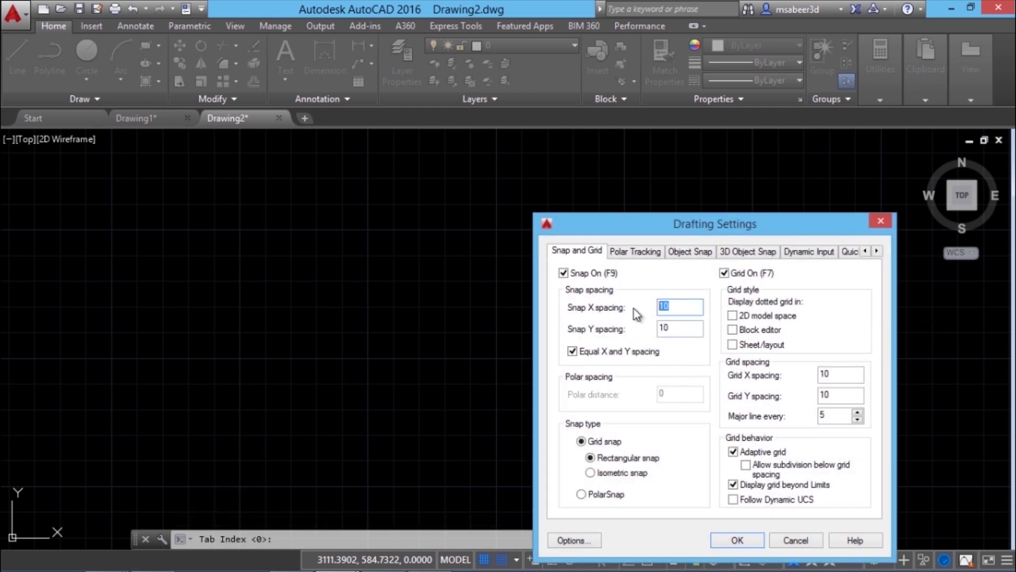
pyautogui.write('15')
pyautogui.press('Tab')
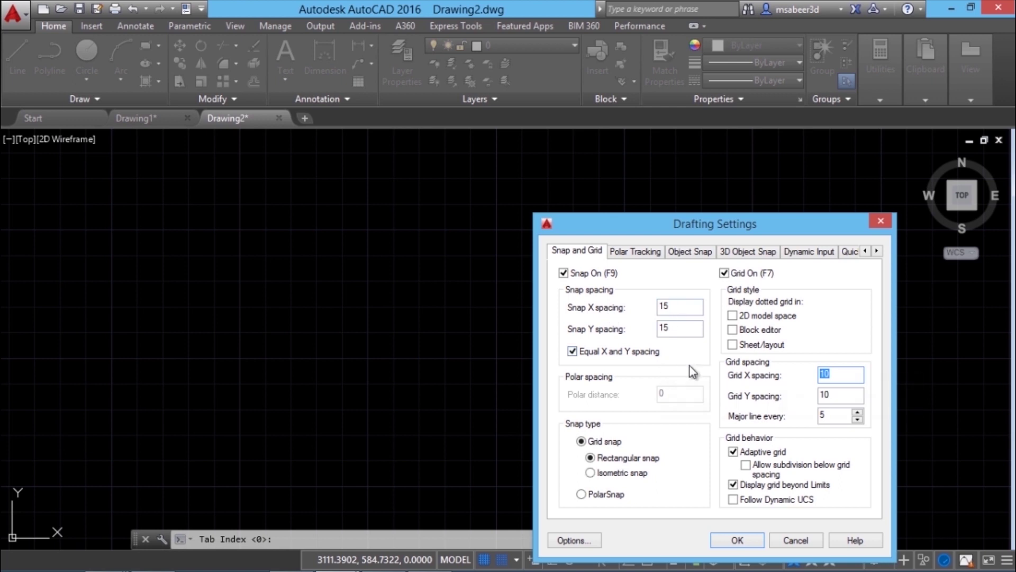
pyautogui.write('15')
pyautogui.click(738, 540)
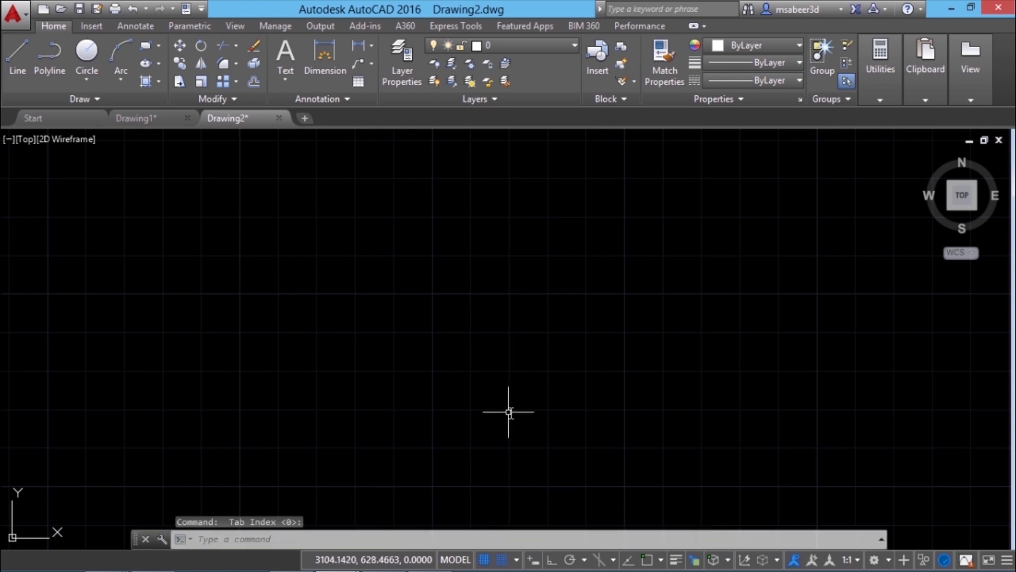
# - Draw the closed L-shaped profile as a single line chain on the snap grid
pyautogui.click(19, 73)
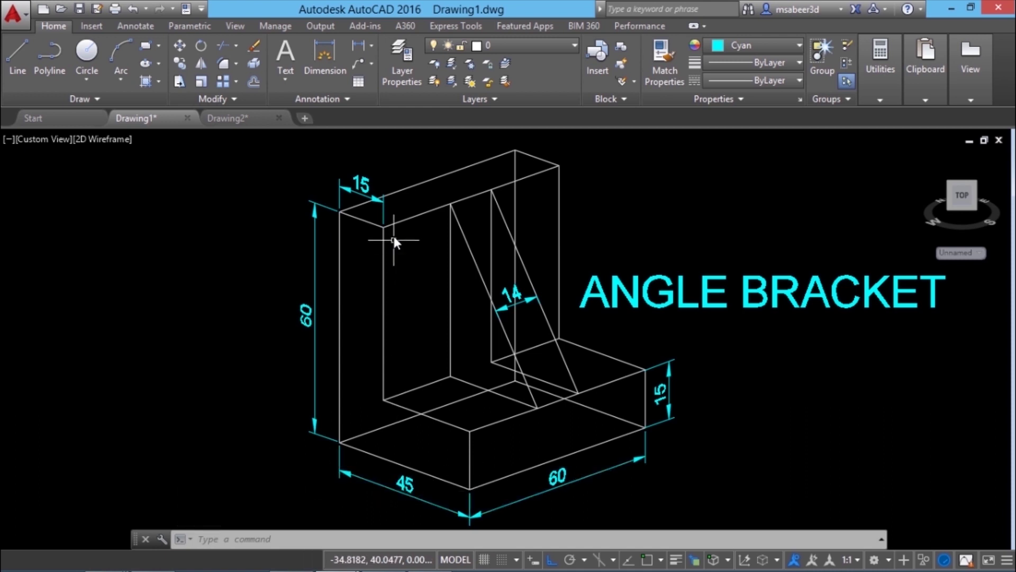
pyautogui.click(234, 115)
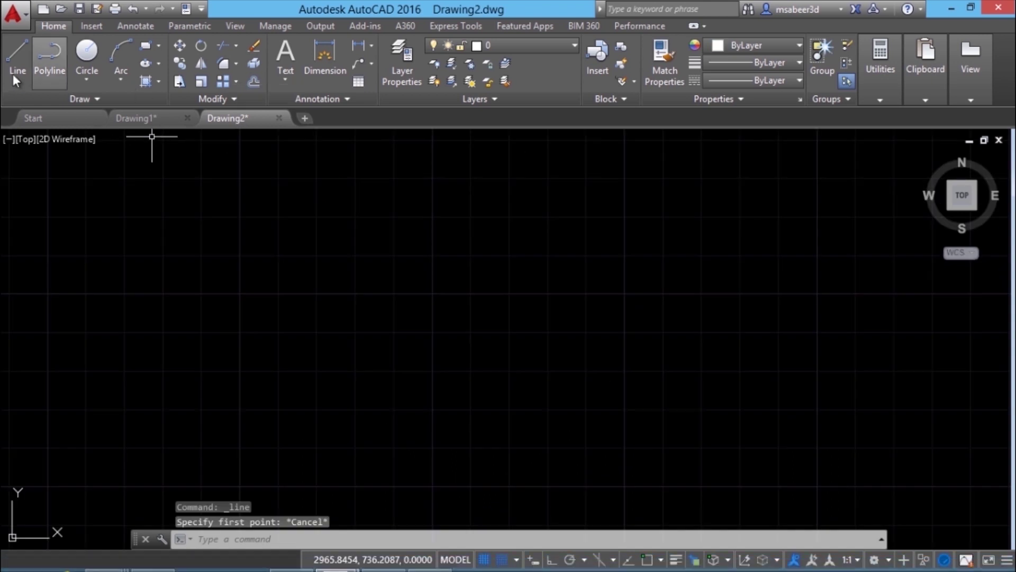
pyautogui.click(19, 73)
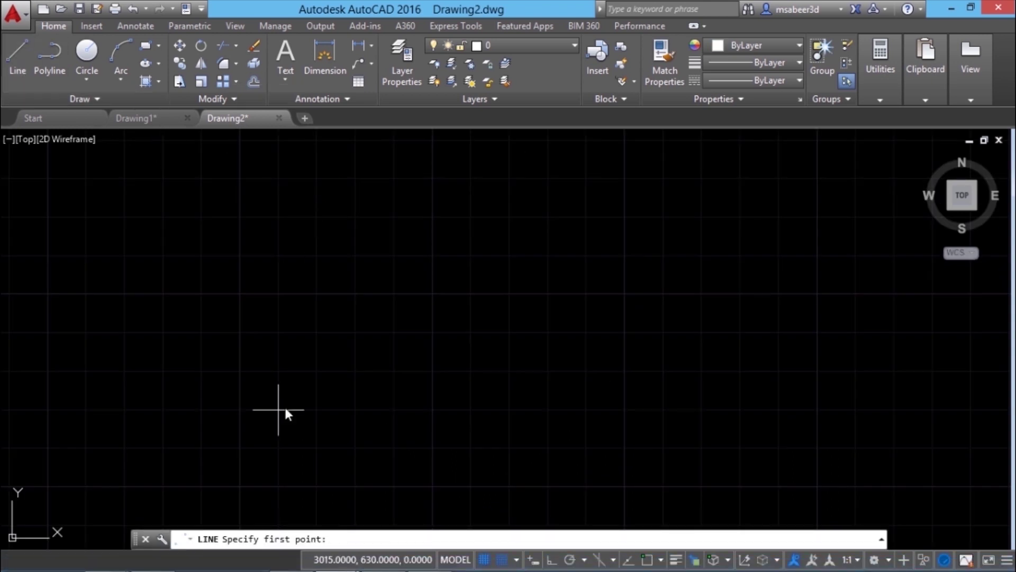
pyautogui.click(271, 227)
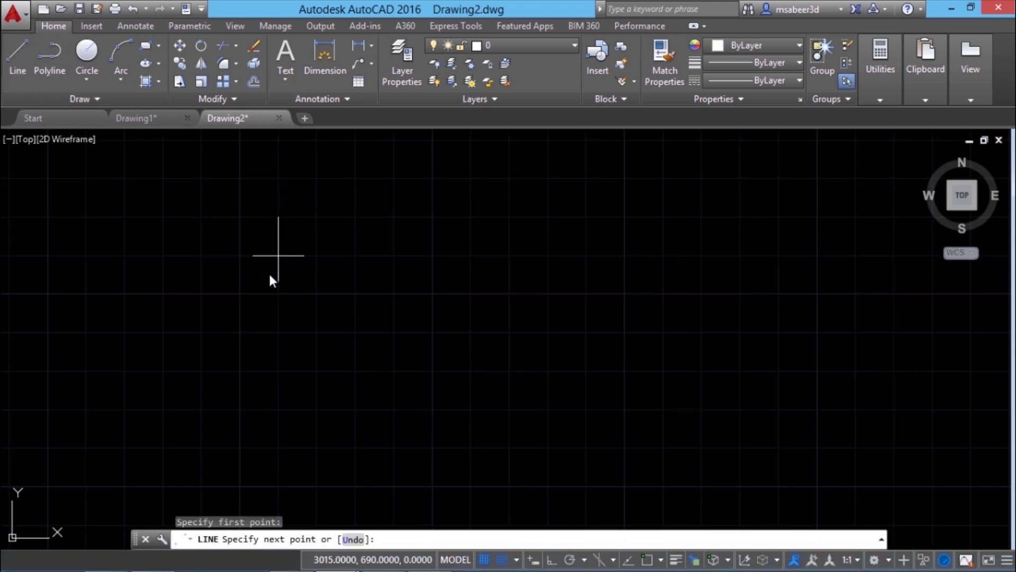
pyautogui.click(278, 371)
pyautogui.click(394, 370)
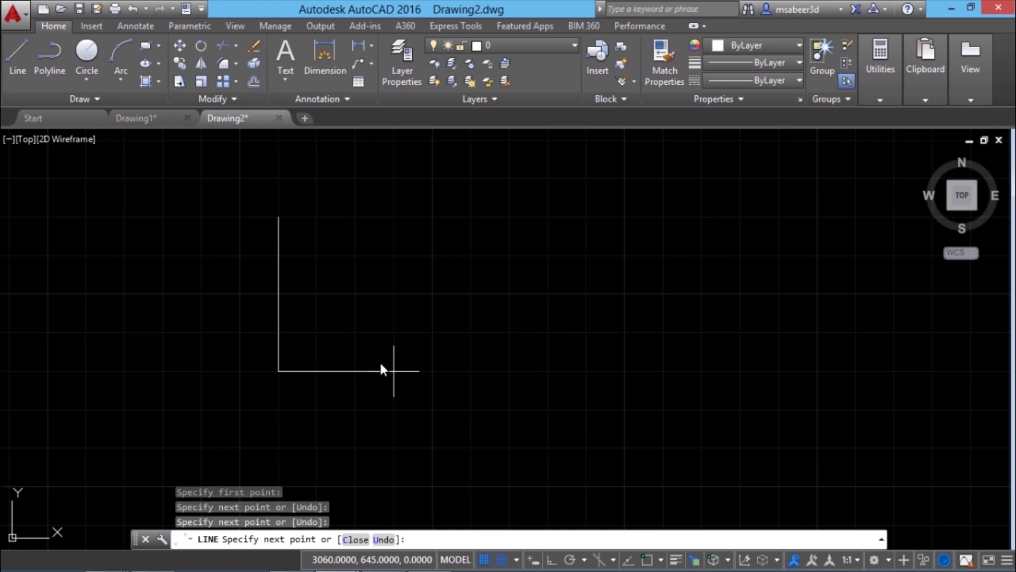
pyautogui.click(394, 332)
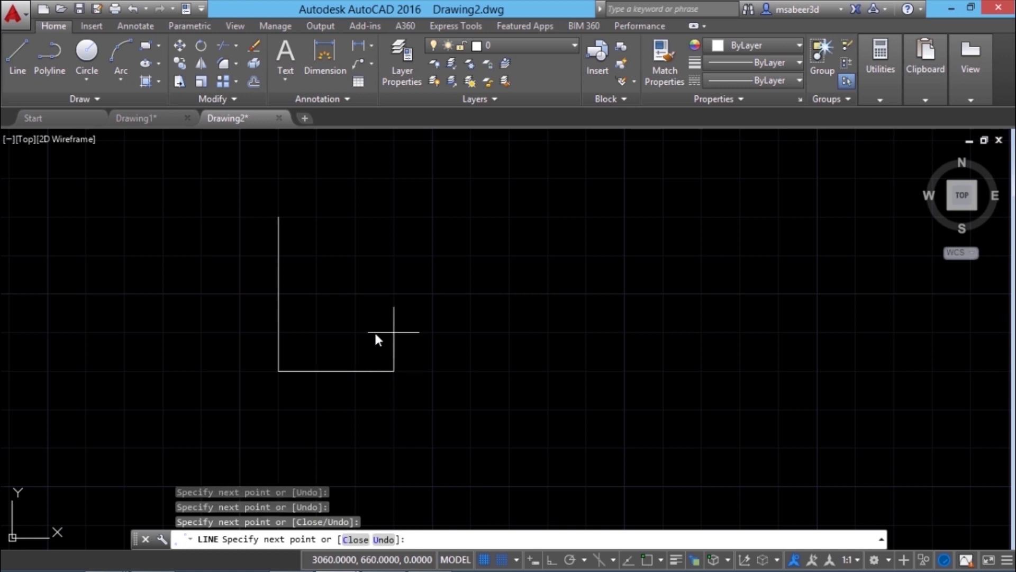
pyautogui.click(317, 332)
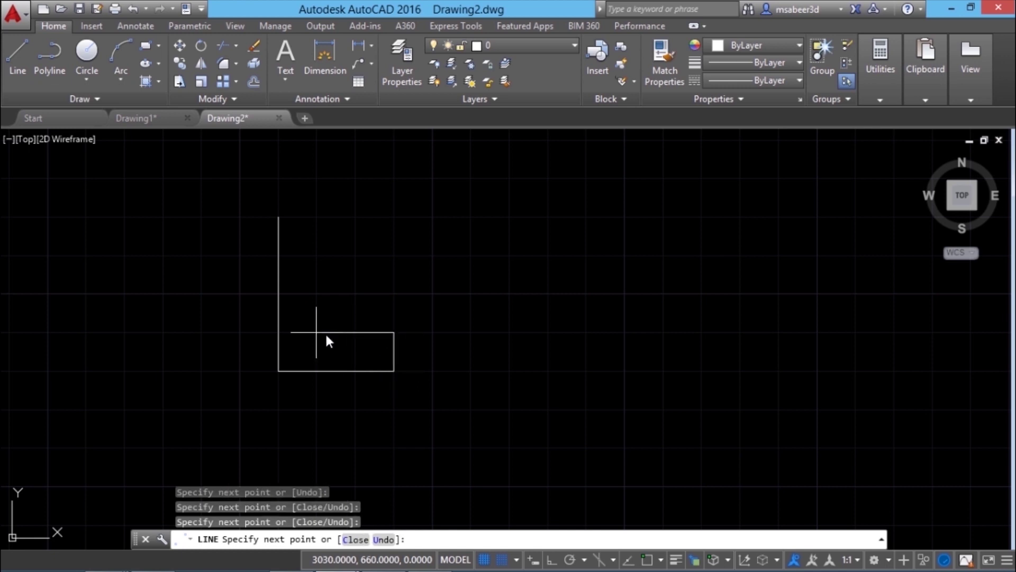
pyautogui.click(316, 216)
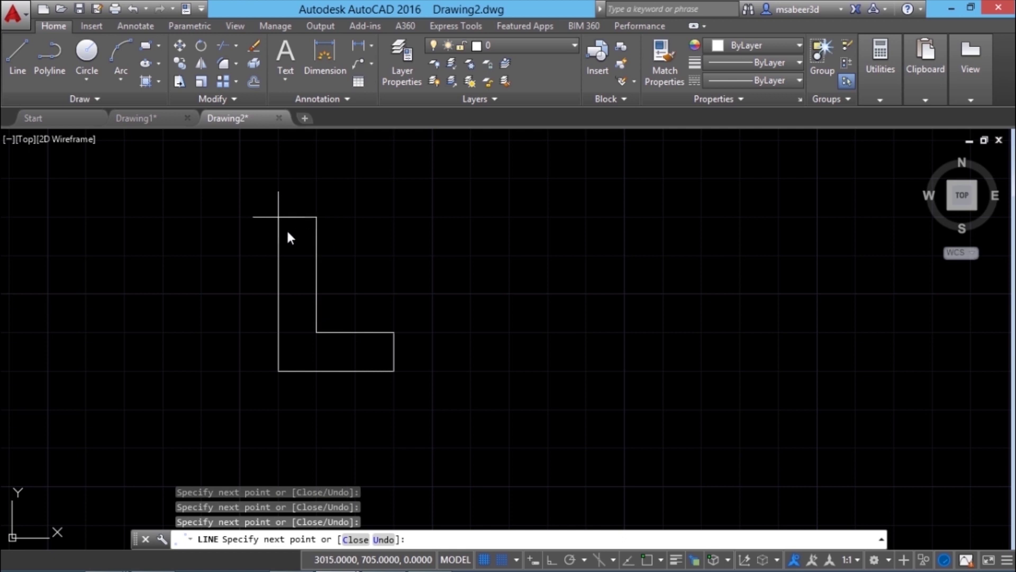
pyautogui.click(278, 216)
pyautogui.press('Return')
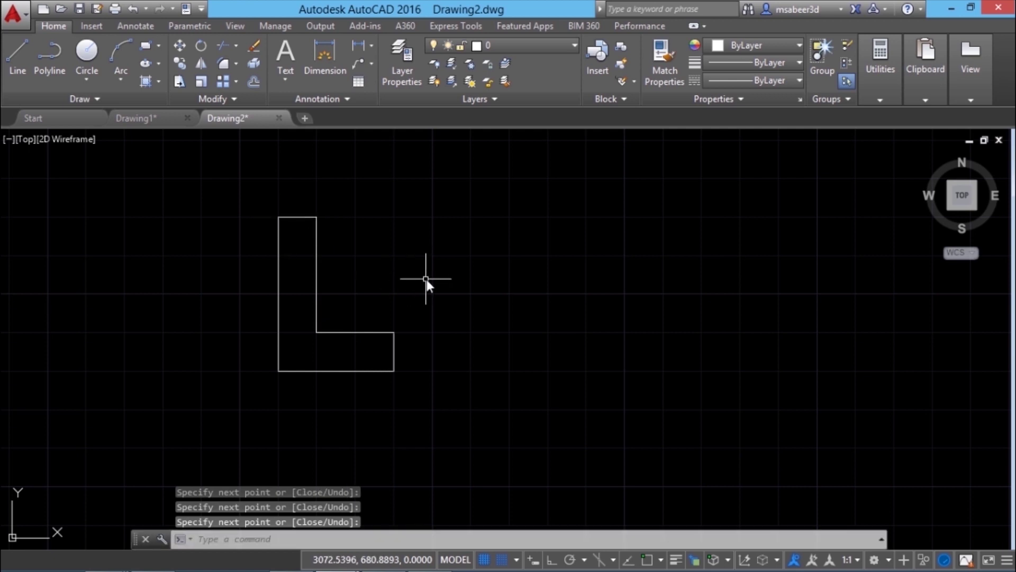
# - Add a diagonal rib from the base's top-right corner to the upright's top corner, then return to Drawing1
pyautogui.press('Return')
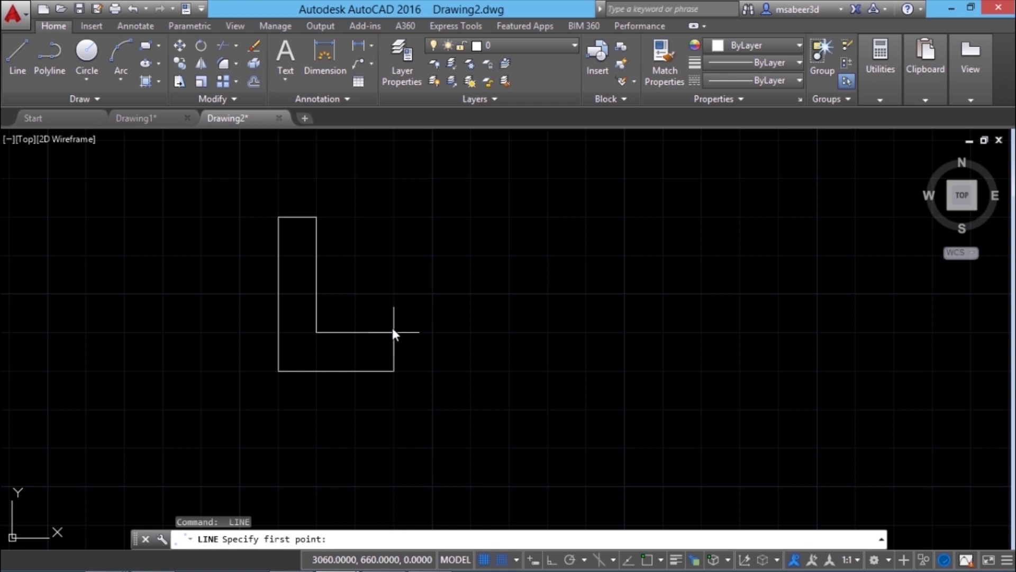
pyautogui.click(393, 332)
pyautogui.click(318, 218)
pyautogui.press('Return')
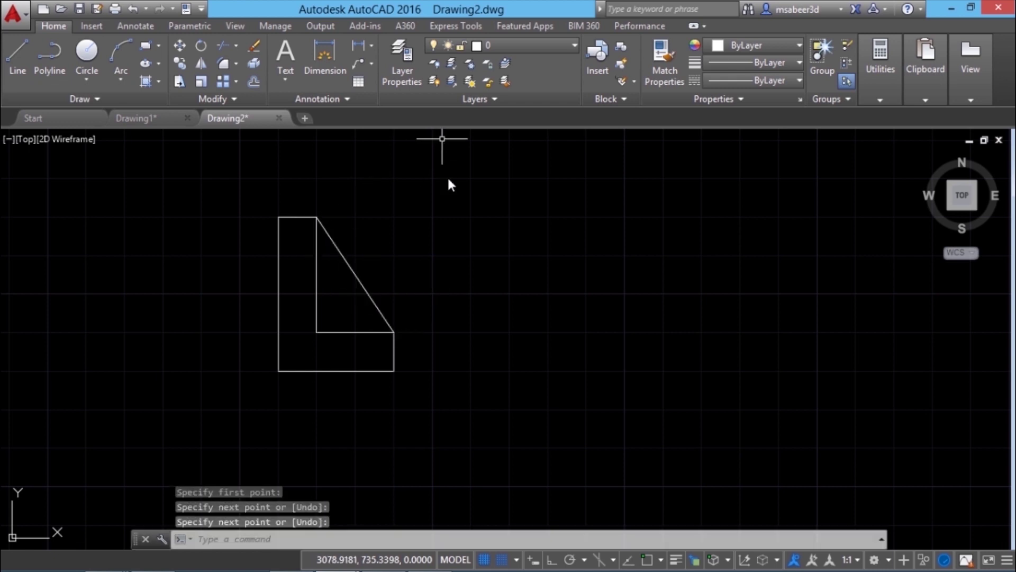
pyautogui.scroll(3, 341, 307)
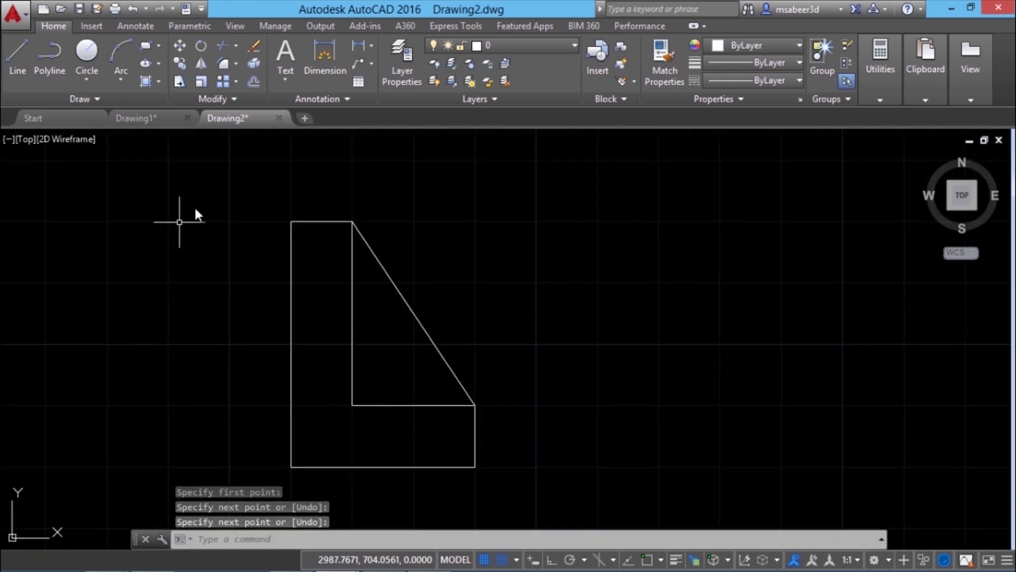
pyautogui.click(143, 119)
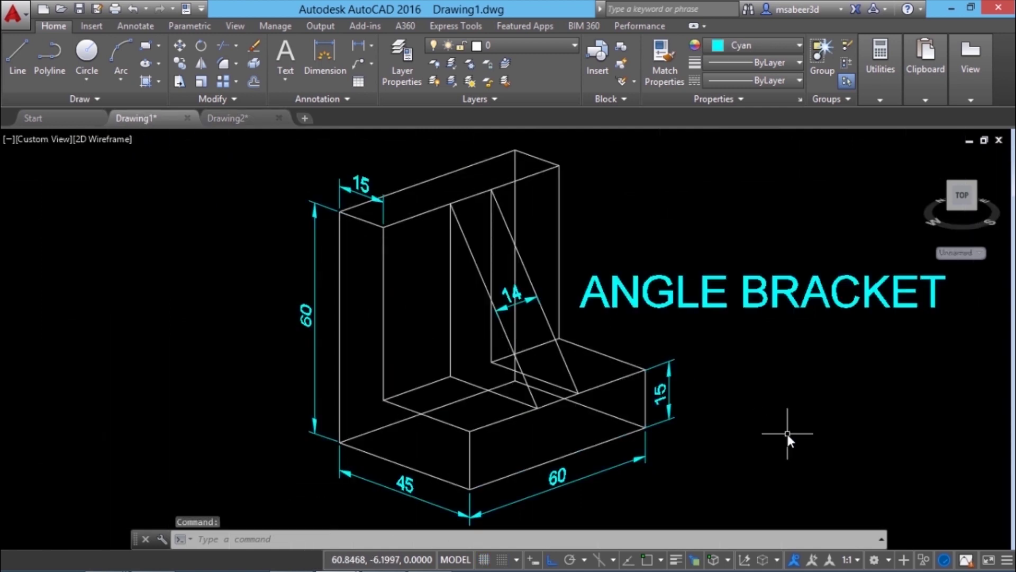
# - Switch to the working drawing and turn off grid display and object snap
pyautogui.click(249, 120)
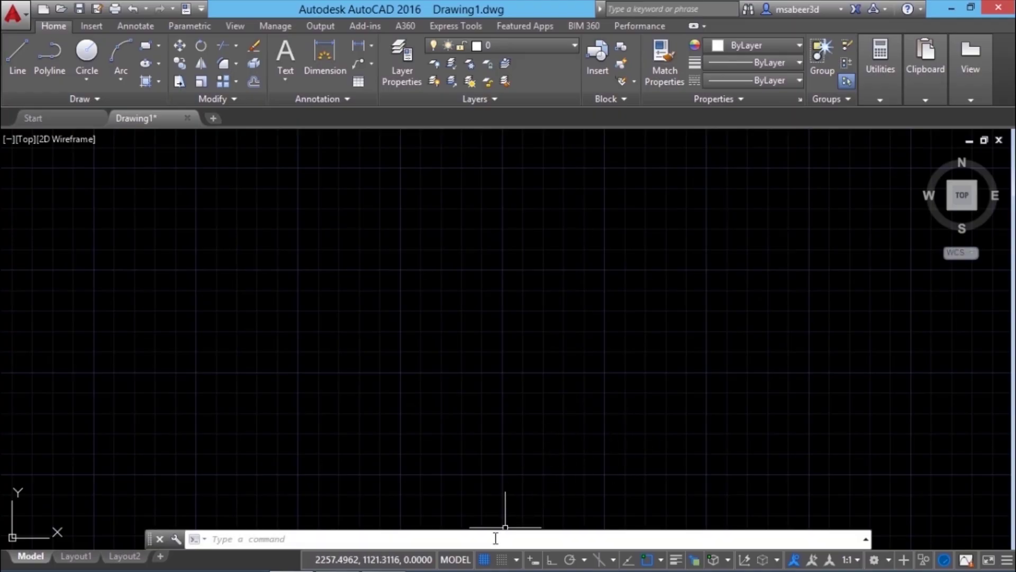
pyautogui.click(484, 559)
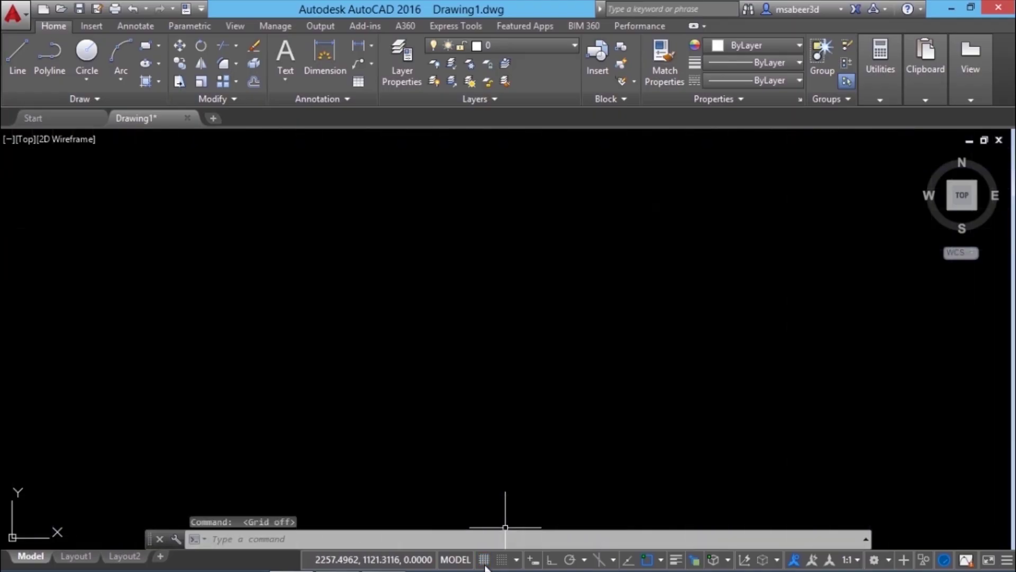
pyautogui.click(647, 559)
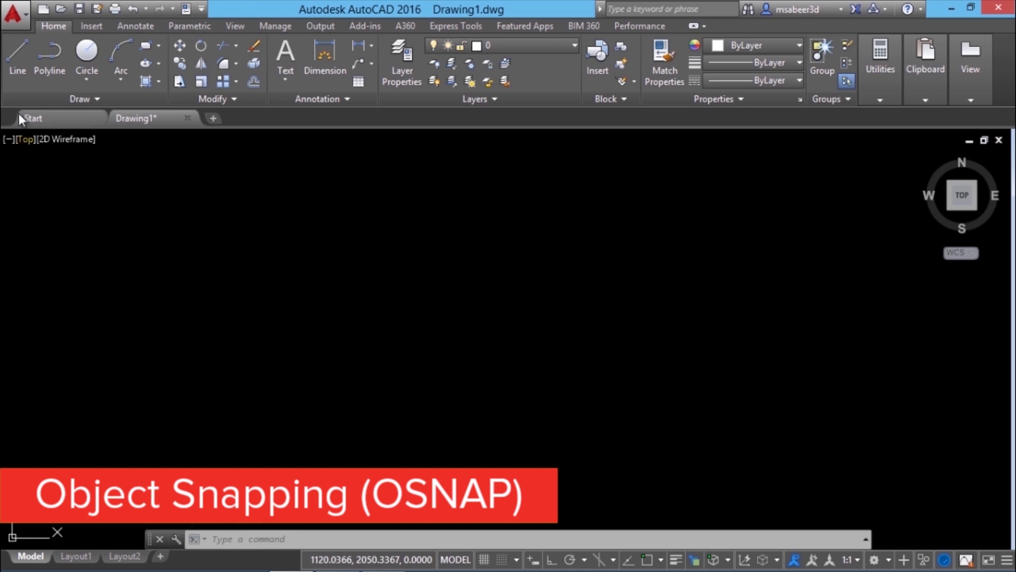
# - Draw a slanted line and a second line descending from its top, forming a peak
pyautogui.click(15, 64)
pyautogui.click(212, 460)
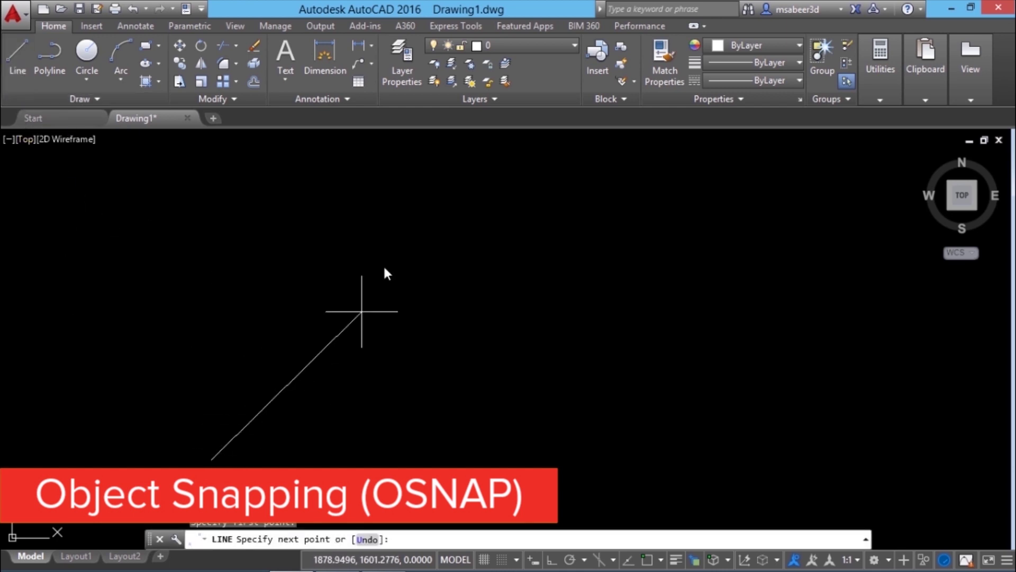
pyautogui.click(392, 200)
pyautogui.press('Return')
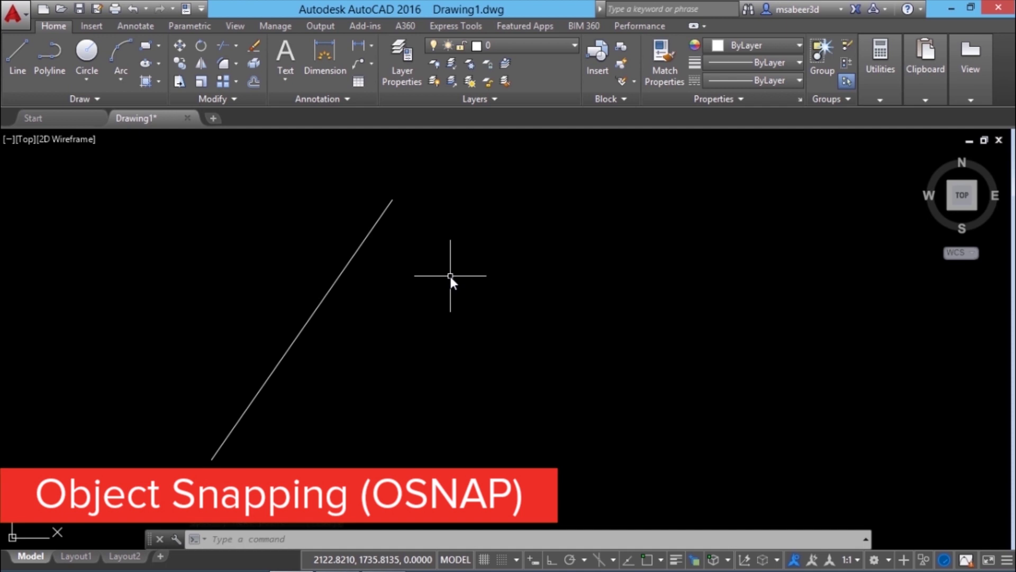
pyautogui.press('Return')
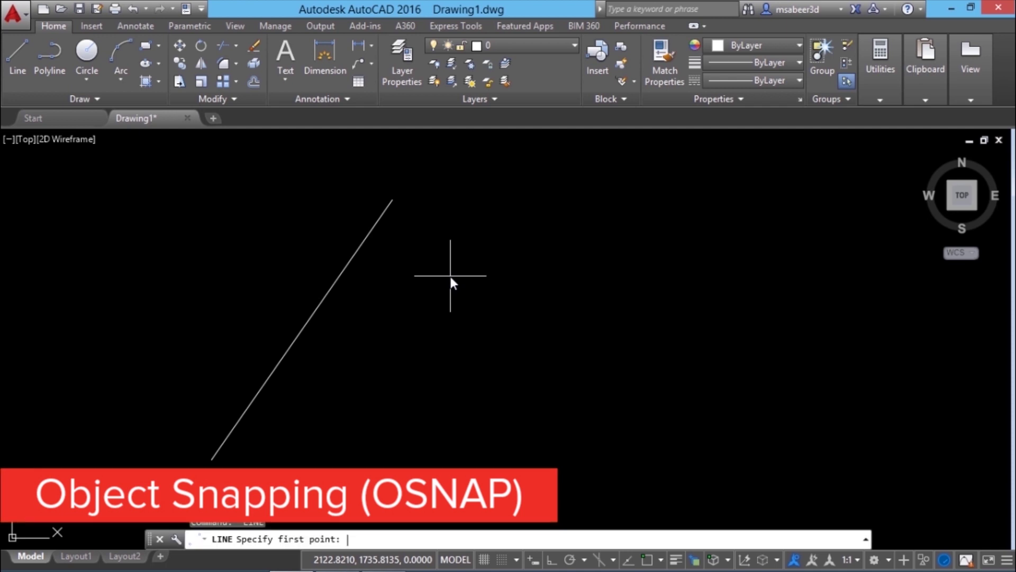
pyautogui.click(392, 202)
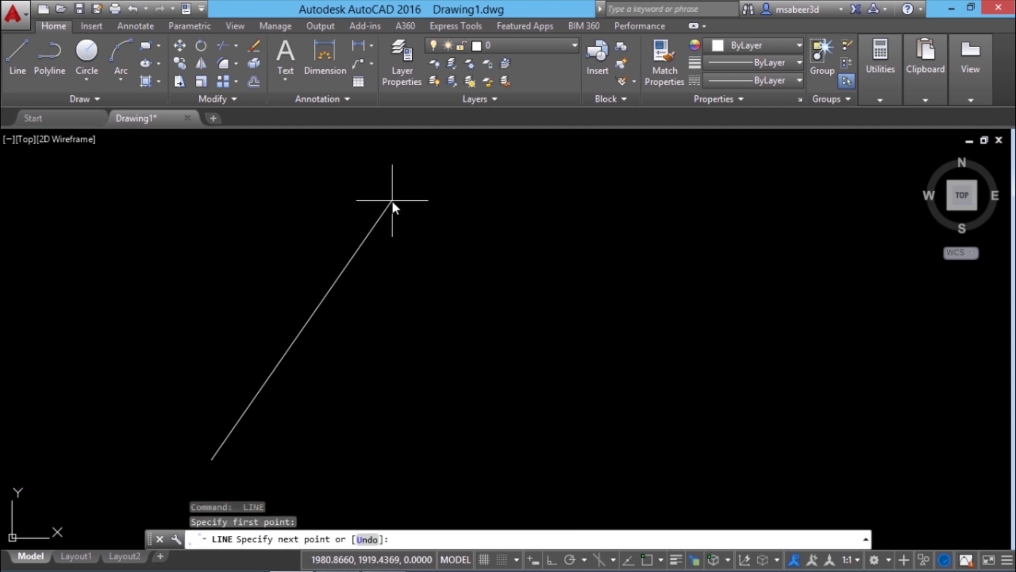
pyautogui.click(613, 395)
pyautogui.press('Return')
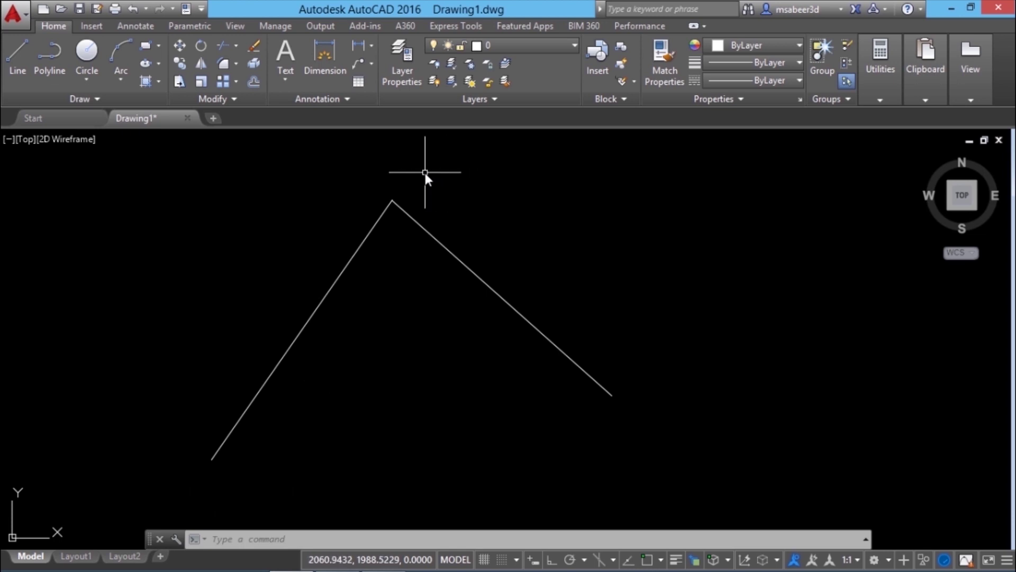
# - Zoom in to inspect the apex gap, then erase the right-hand line
pyautogui.scroll(1, 395, 197)
pyautogui.scroll(4, 370, 202)
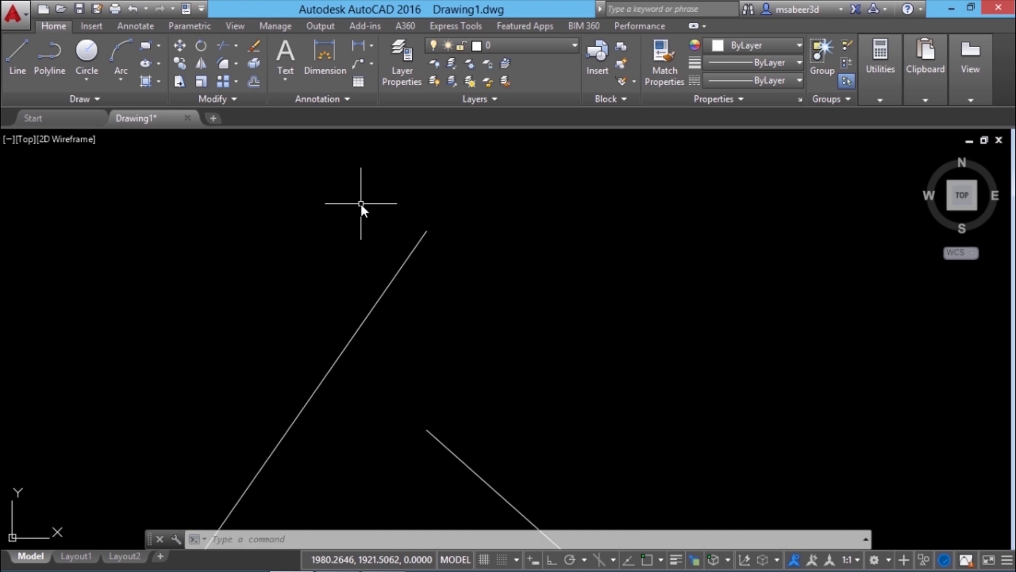
pyautogui.scroll(-6, 361, 202)
pyautogui.scroll(-4, 336, 194)
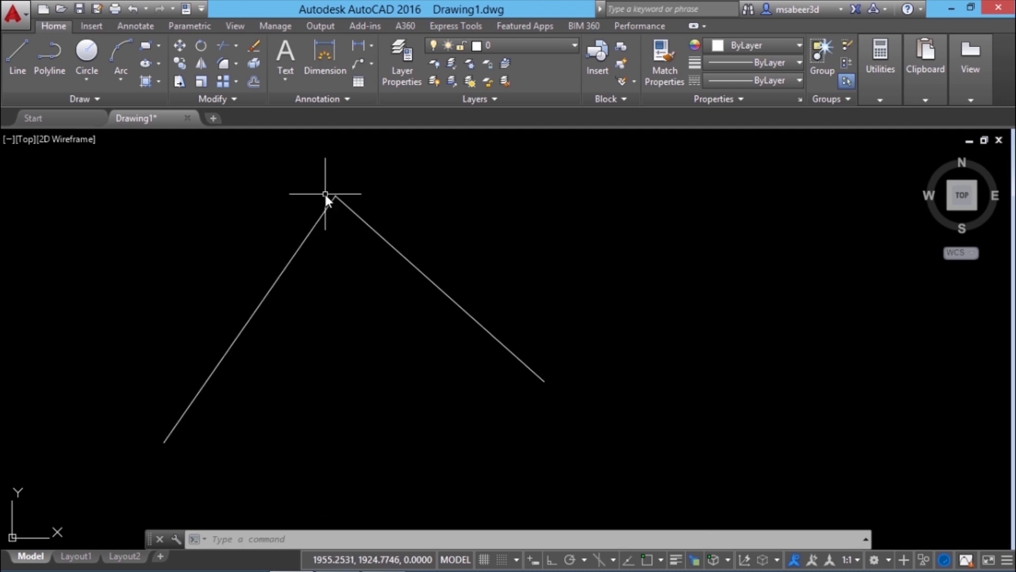
pyautogui.click(325, 195)
pyautogui.press('Escape')
pyautogui.click(433, 285)
pyautogui.click(251, 51)
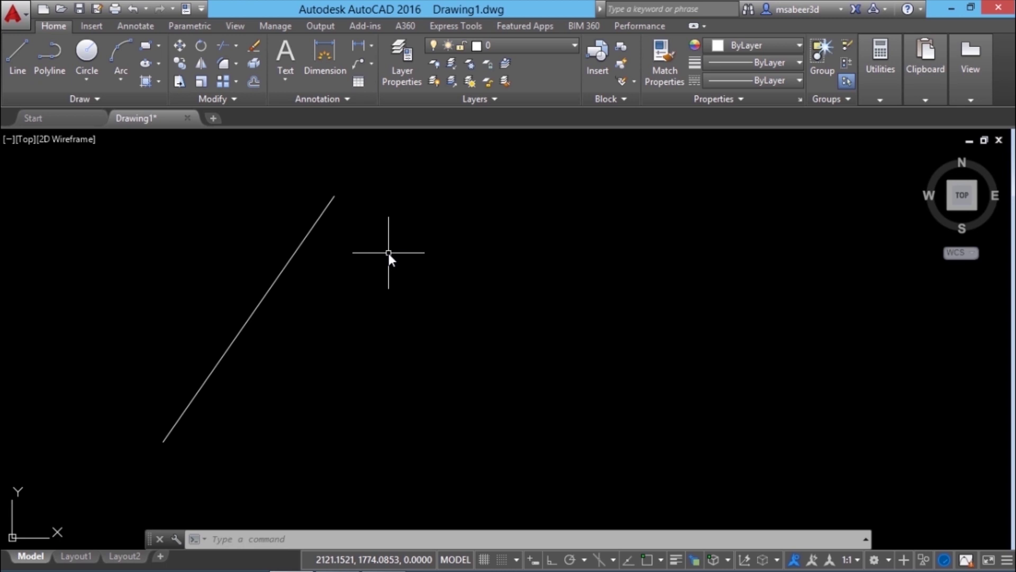
# - Draw two center-radius circles side by side to the right of the slanted line
pyautogui.click(85, 80)
pyautogui.click(124, 106)
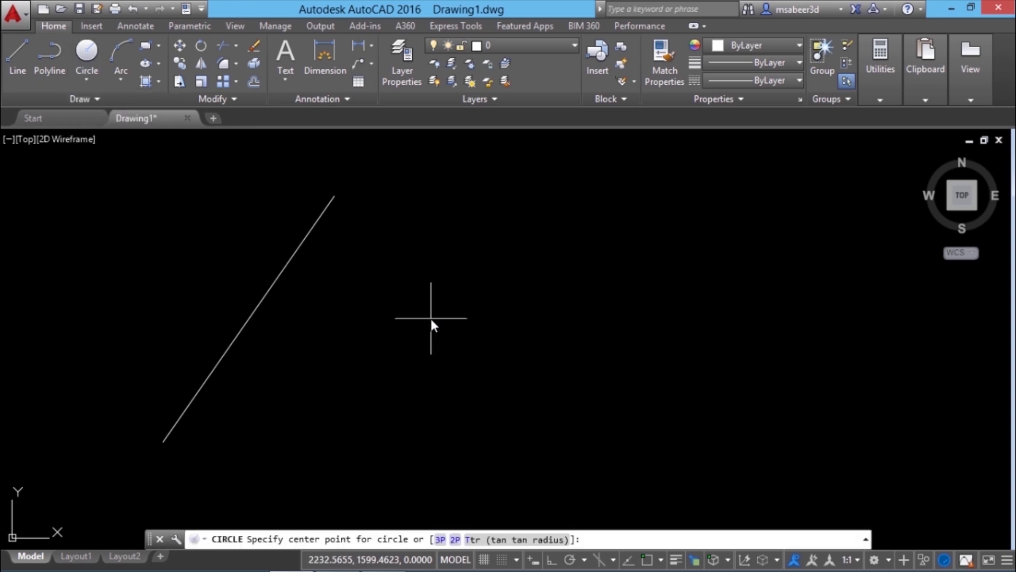
pyautogui.click(466, 332)
pyautogui.click(532, 293)
pyautogui.press('Return')
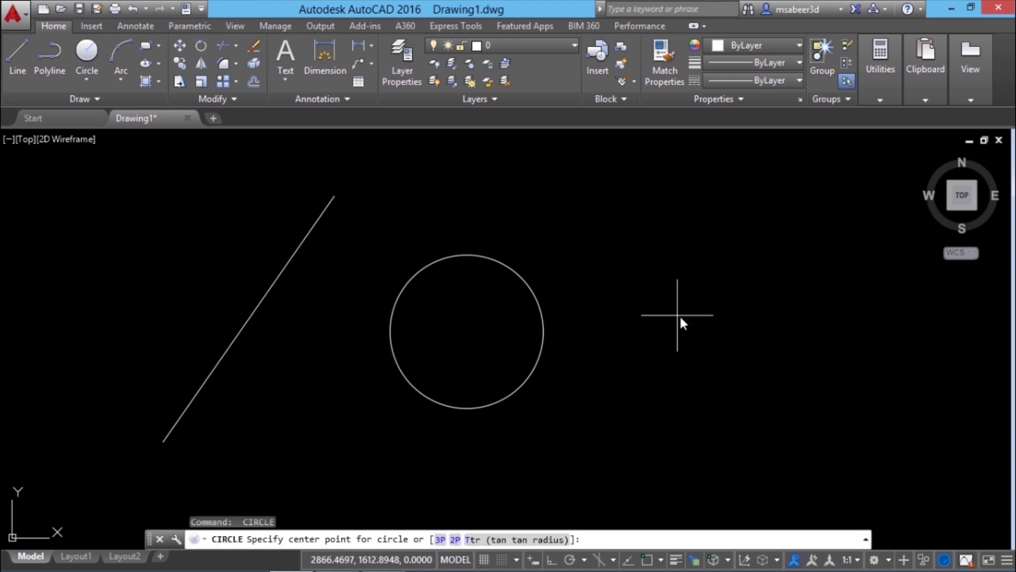
pyautogui.click(678, 325)
pyautogui.click(712, 253)
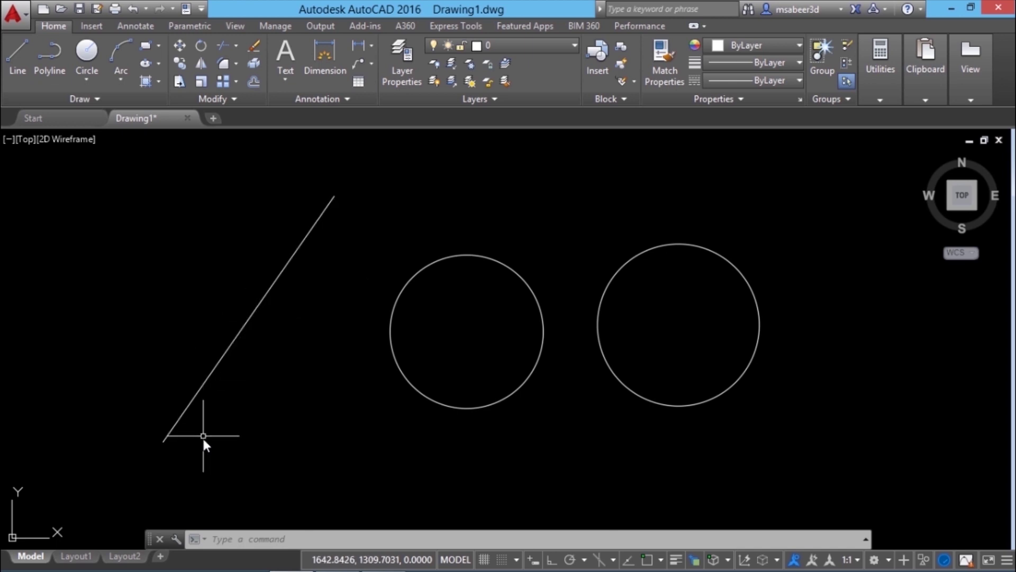
pyautogui.click(393, 312)
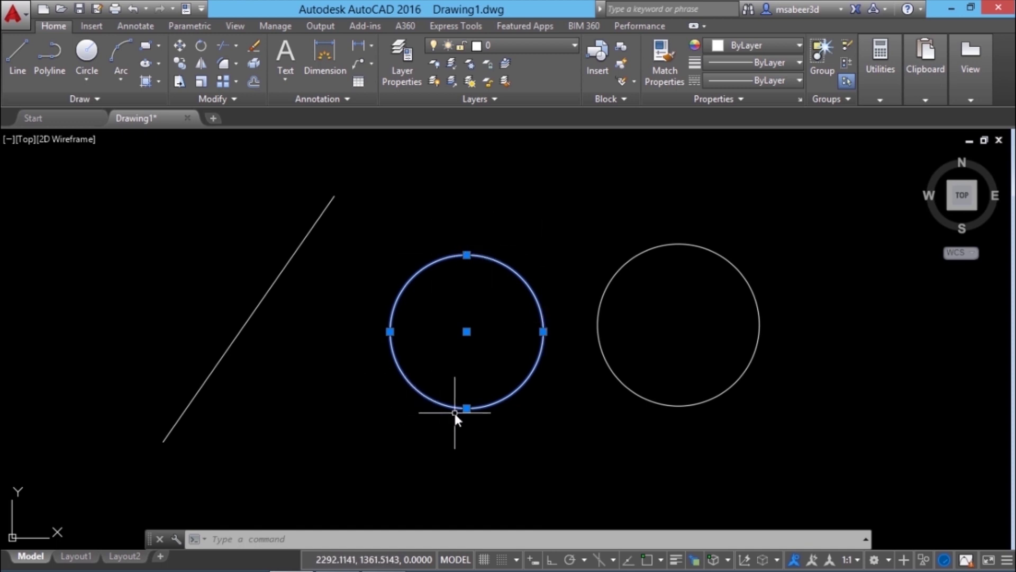
# - Draw a leftward-bowing three-point arc to the right of the second circle
pyautogui.press('Escape')
pyautogui.click(121, 78)
pyautogui.click(146, 117)
pyautogui.click(809, 482)
pyautogui.click(786, 350)
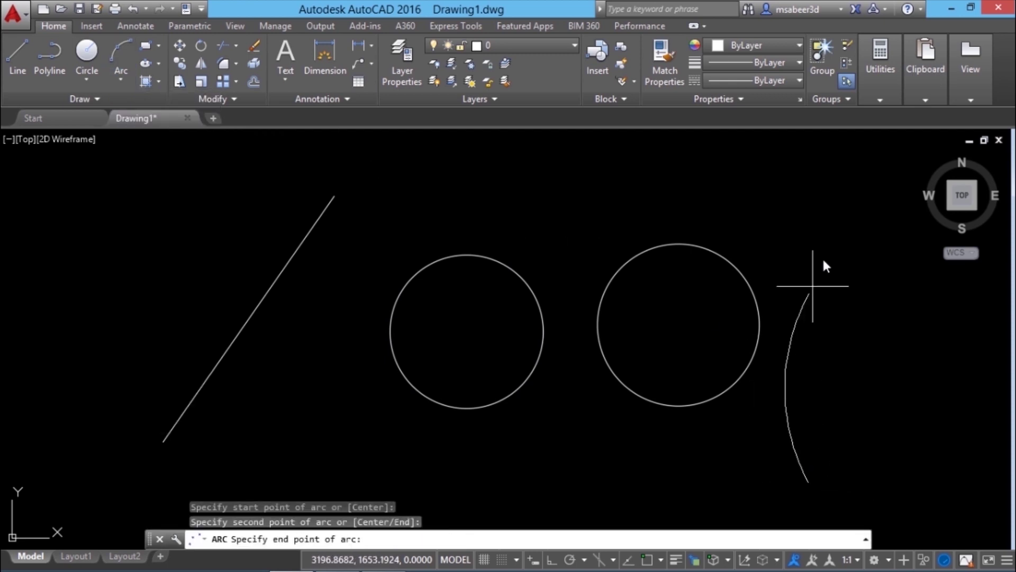
pyautogui.click(881, 189)
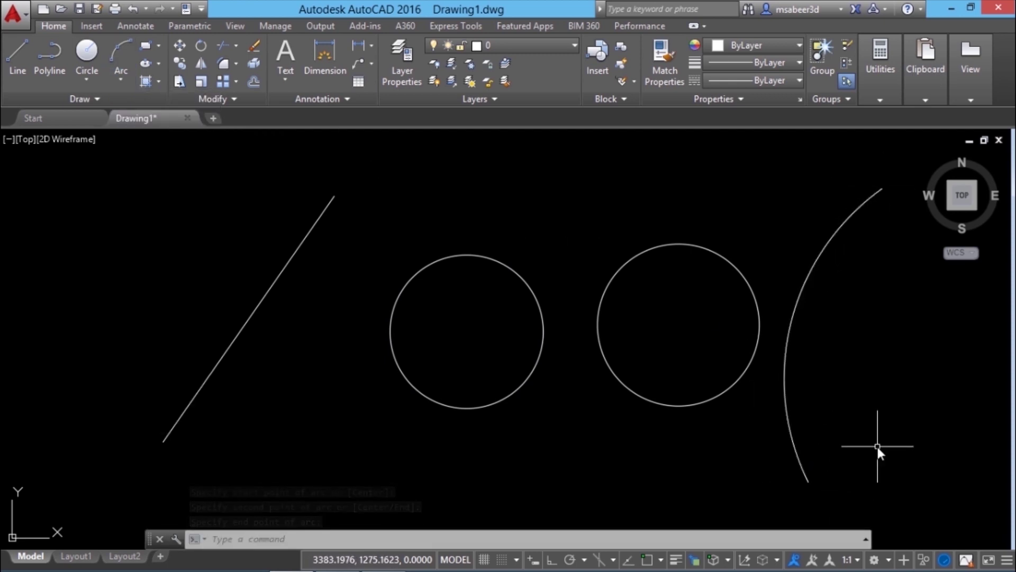
pyautogui.click(803, 469)
pyautogui.scroll(-2, 589, 404)
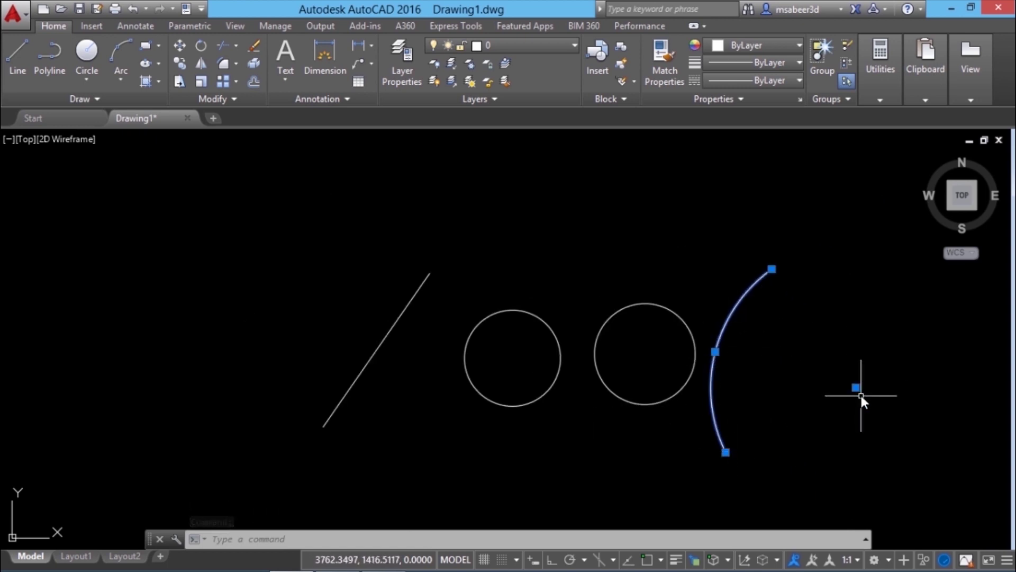
pyautogui.scroll(2, 847, 405)
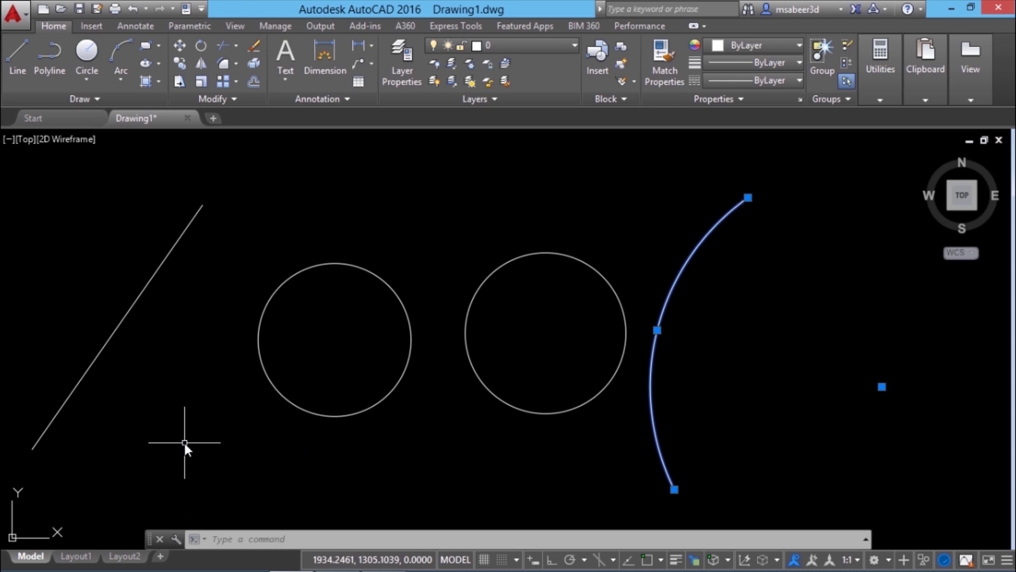
# - Start a new line with Ortho toggled and a one-time Endpoint snap for its first point
pyautogui.press('Escape')
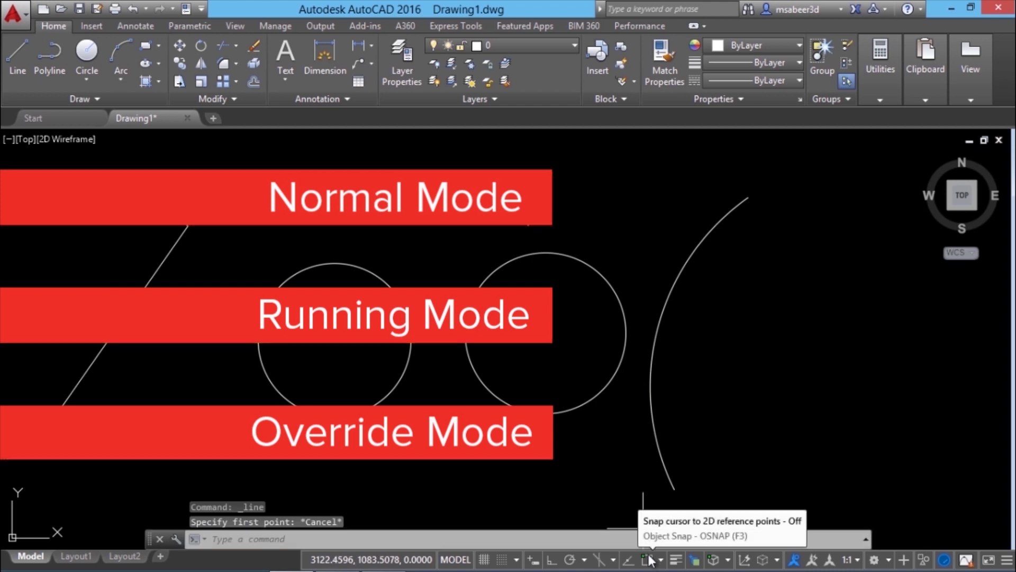
pyautogui.click(19, 69)
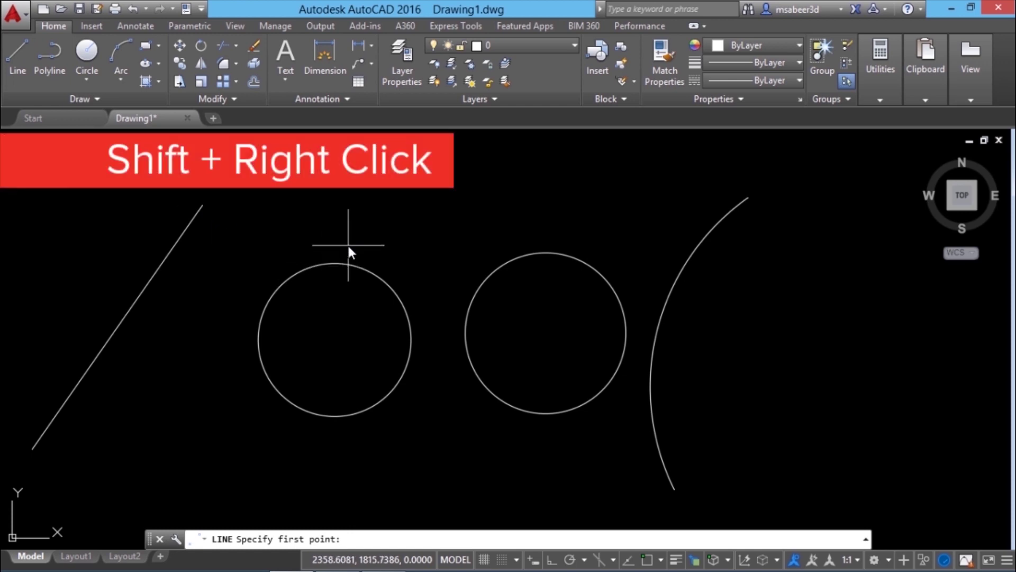
pyautogui.press('F8')
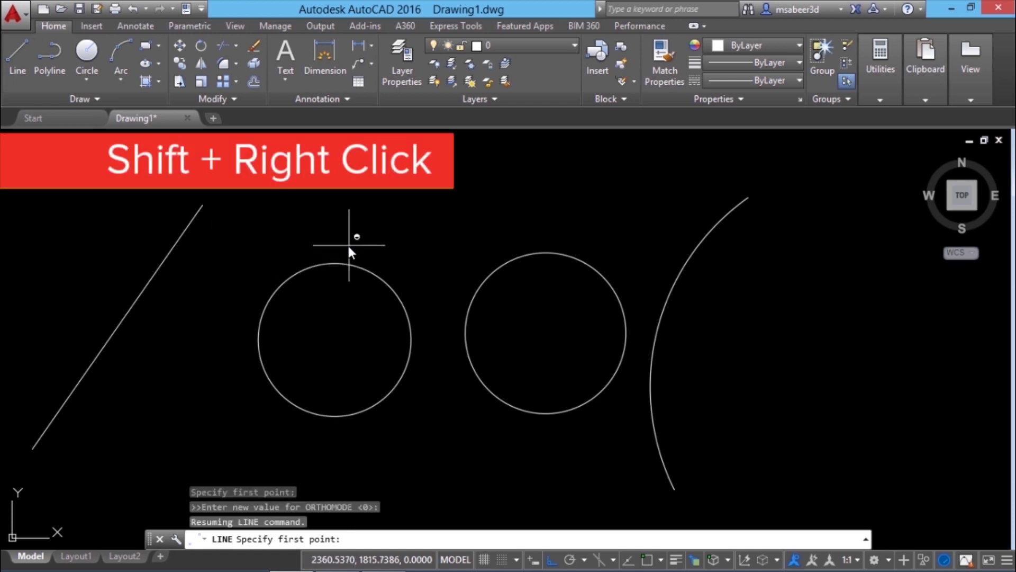
pyautogui.keyDown('shift'); pyautogui.rightClick(349, 211); pyautogui.keyUp('shift')
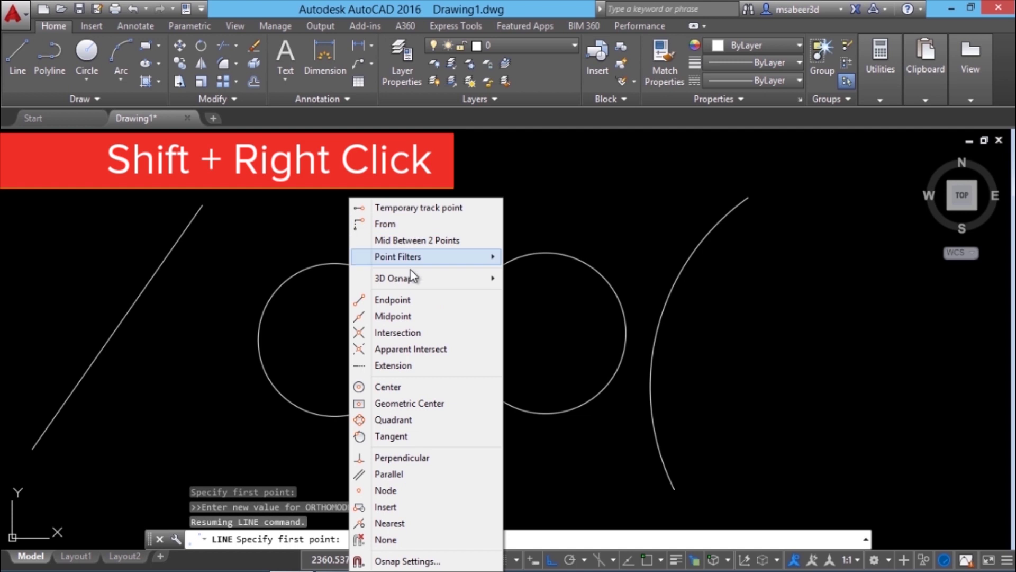
pyautogui.click(404, 304)
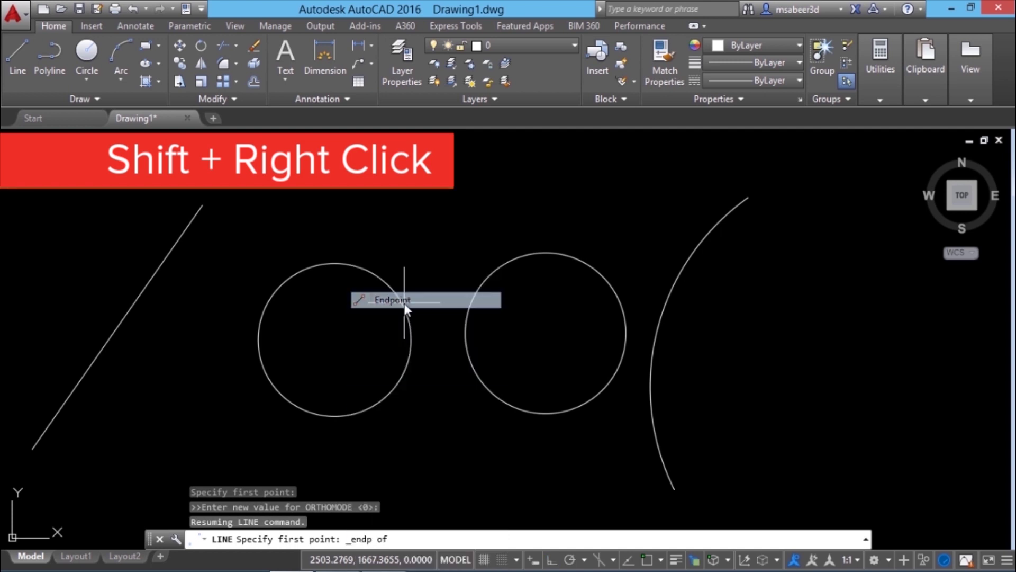
# - Draw a line from the slanted line's lower endpoint to a tangent point on the left circle
pyautogui.click(204, 205)
pyautogui.press('Escape')
pyautogui.press('Return')
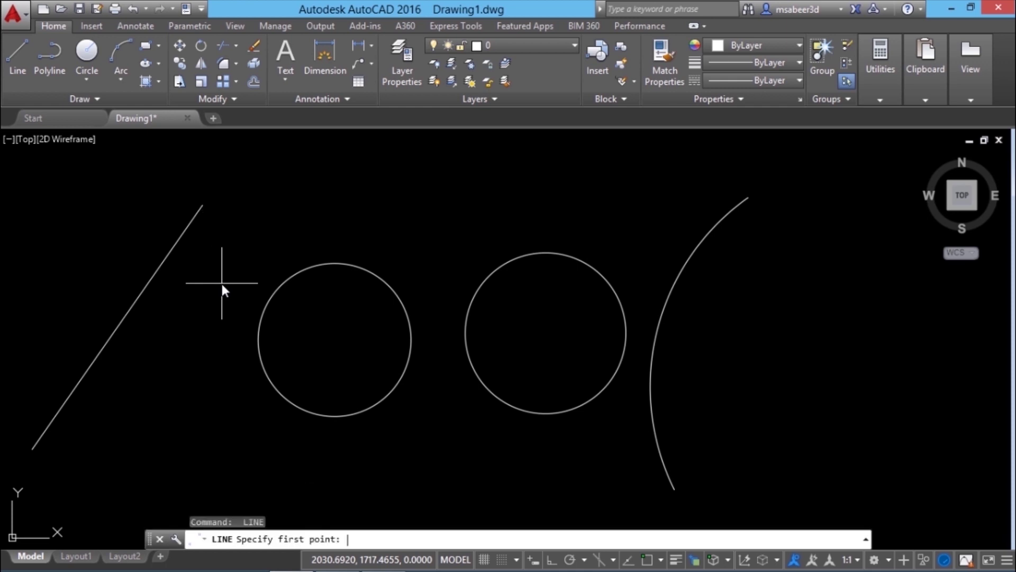
pyautogui.keyDown('shift'); pyautogui.rightClick(297, 200); pyautogui.keyUp('shift')
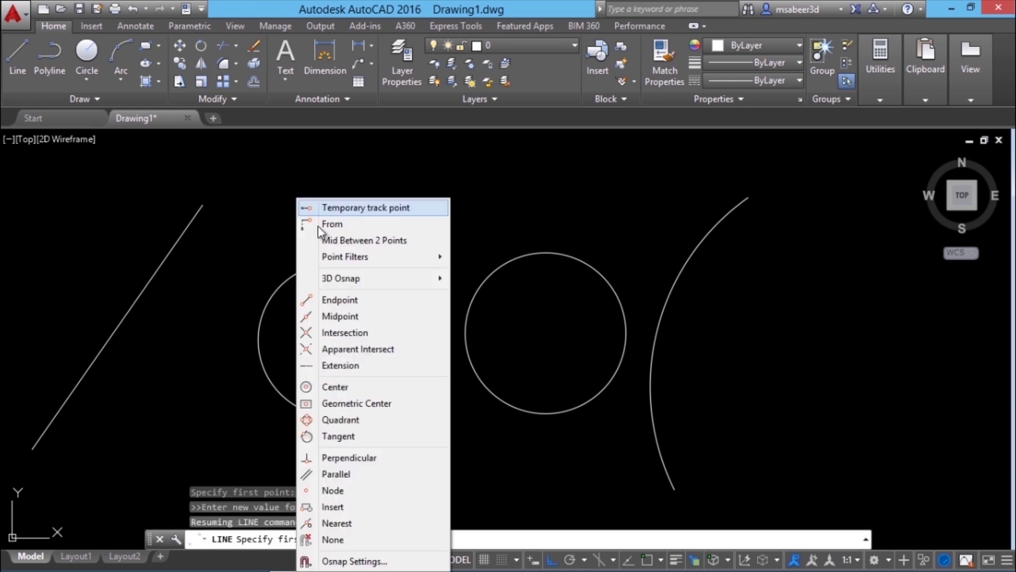
pyautogui.click(337, 298)
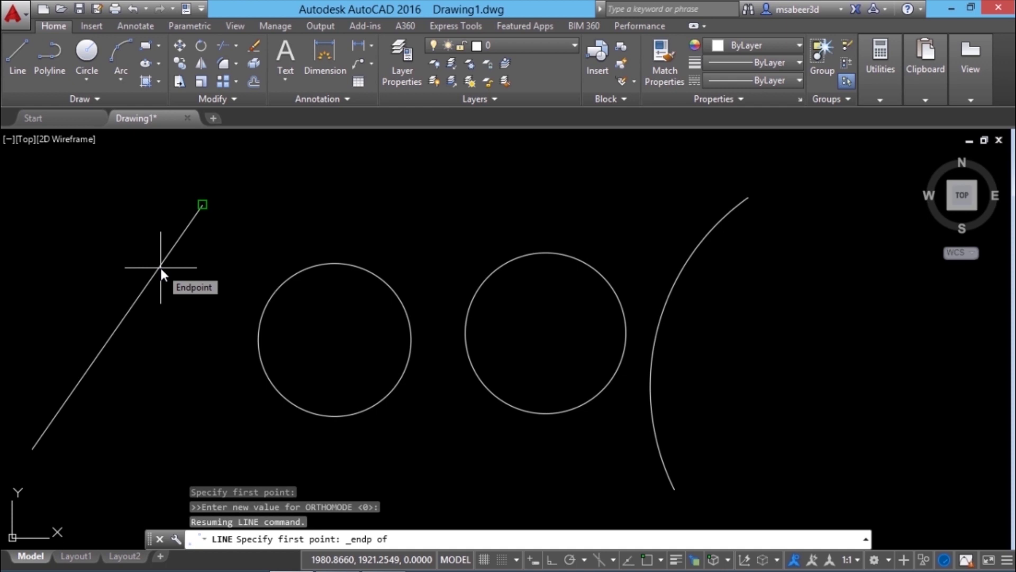
pyautogui.click(83, 382)
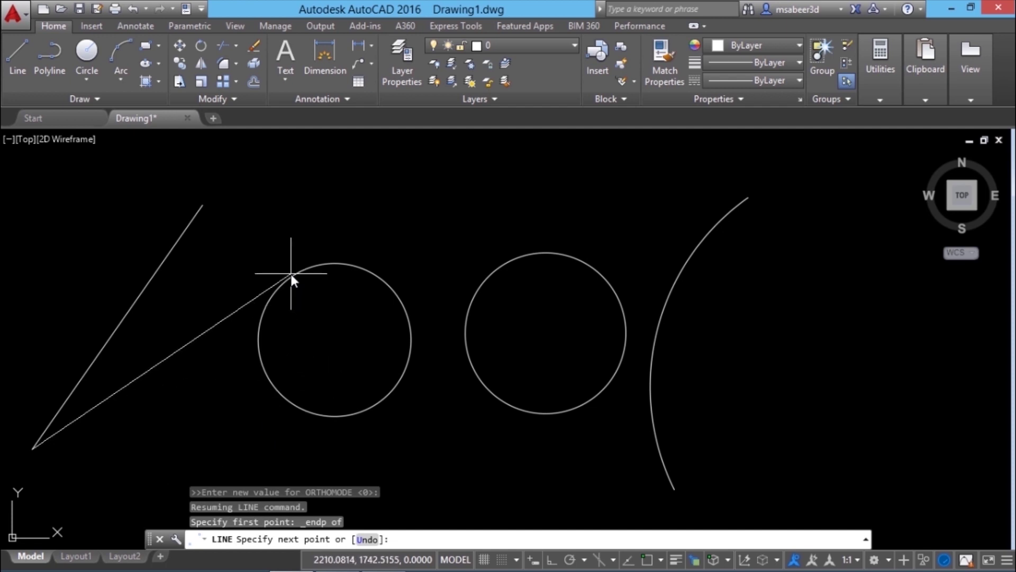
pyautogui.keyDown('shift'); pyautogui.rightClick(288, 192); pyautogui.keyUp('shift')
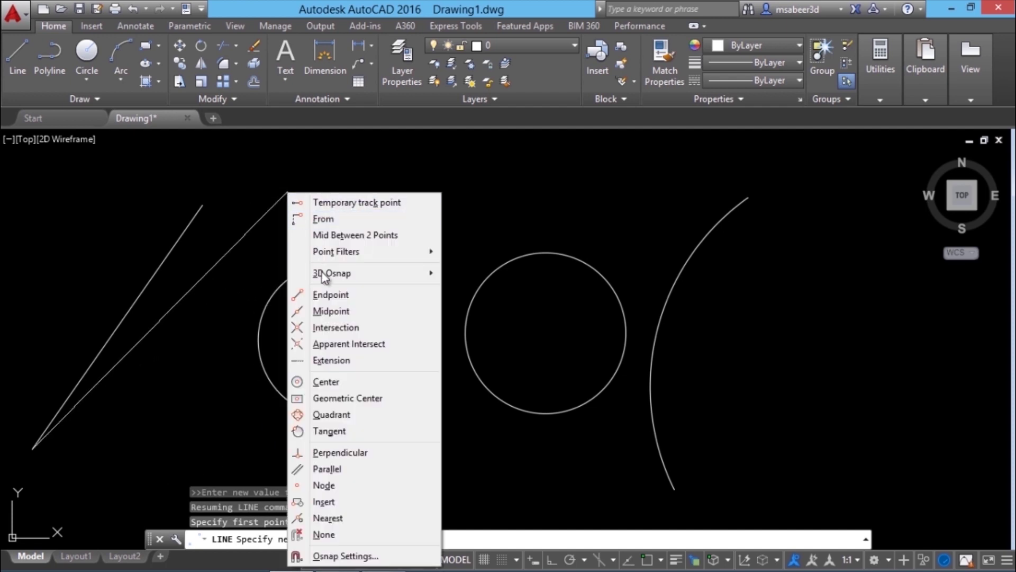
pyautogui.click(333, 431)
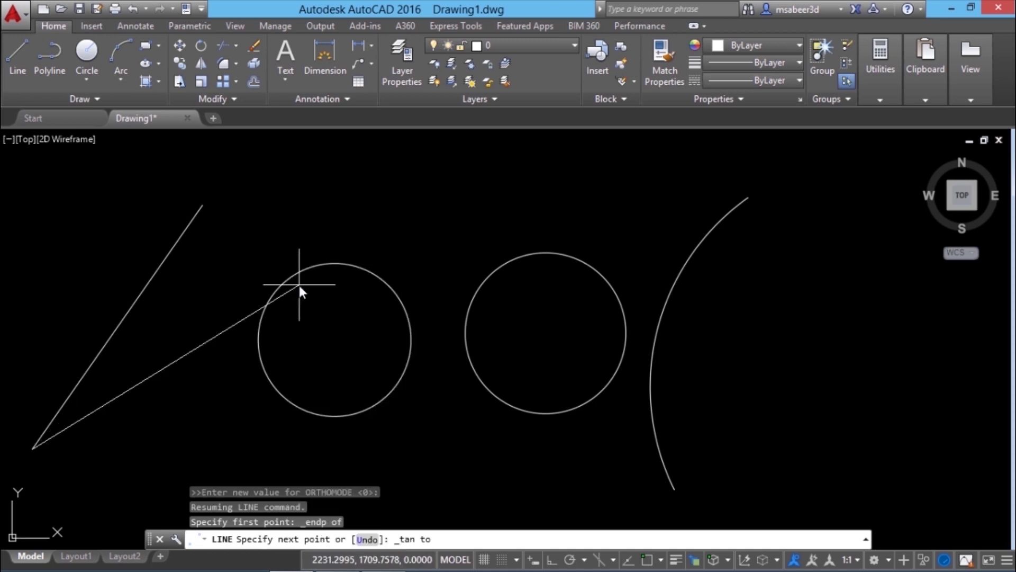
pyautogui.click(299, 277)
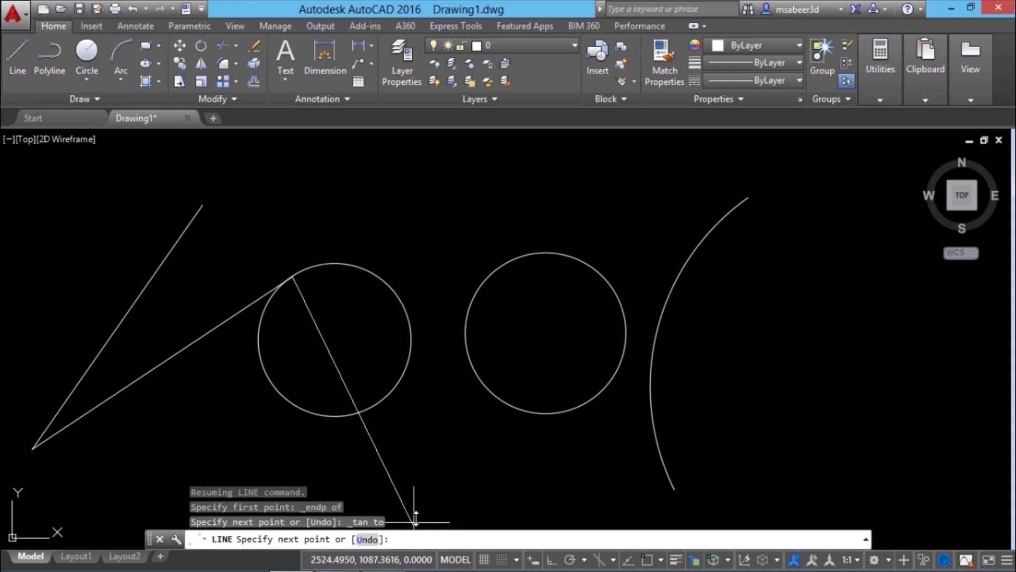
# - Extend the line to the right circle's centre (CEN), then to the arc's midpoint (MID) with Dynamic Input on
pyautogui.write('cen')
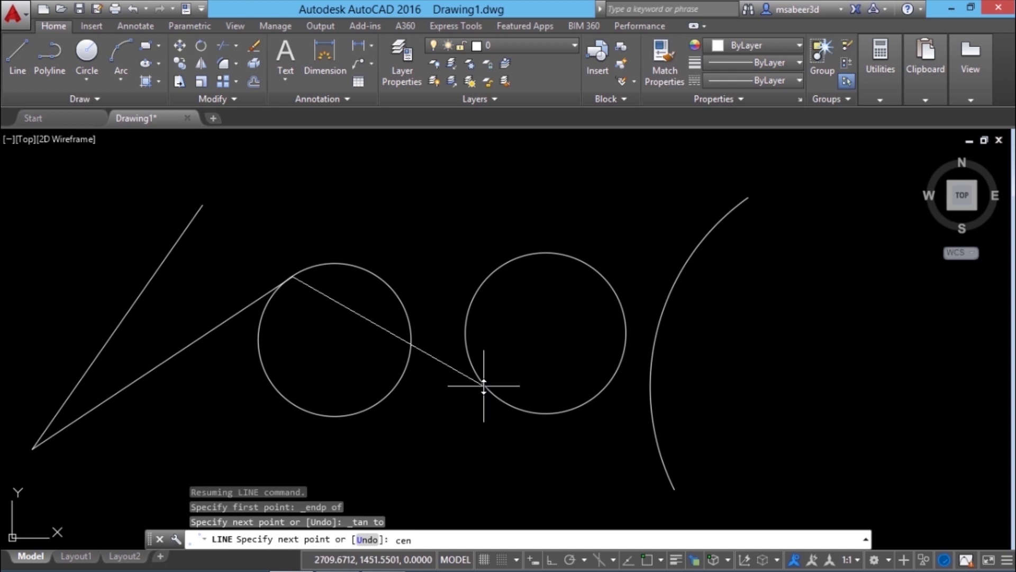
pyautogui.press('Return')
pyautogui.click(530, 406)
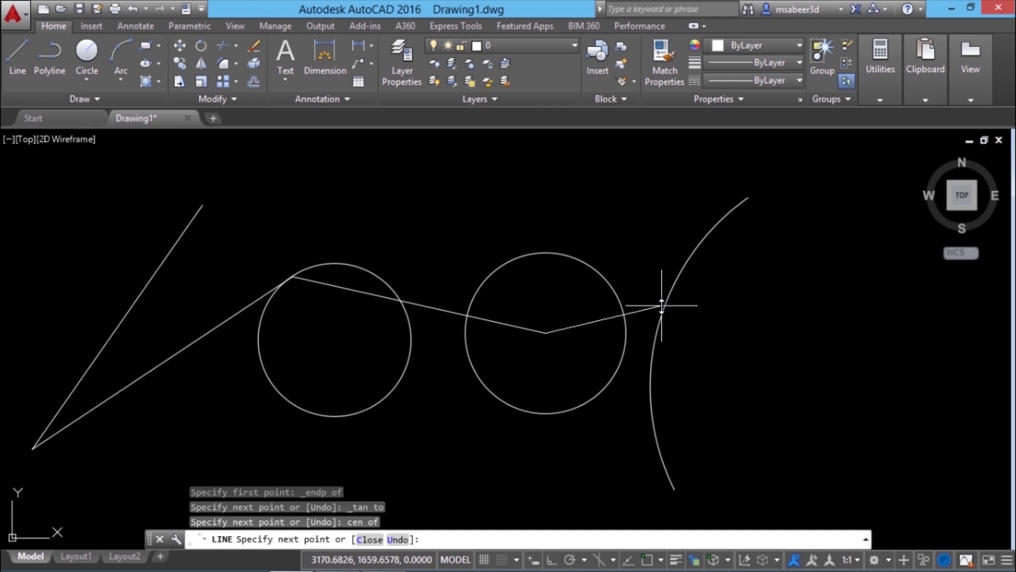
pyautogui.write('mid')
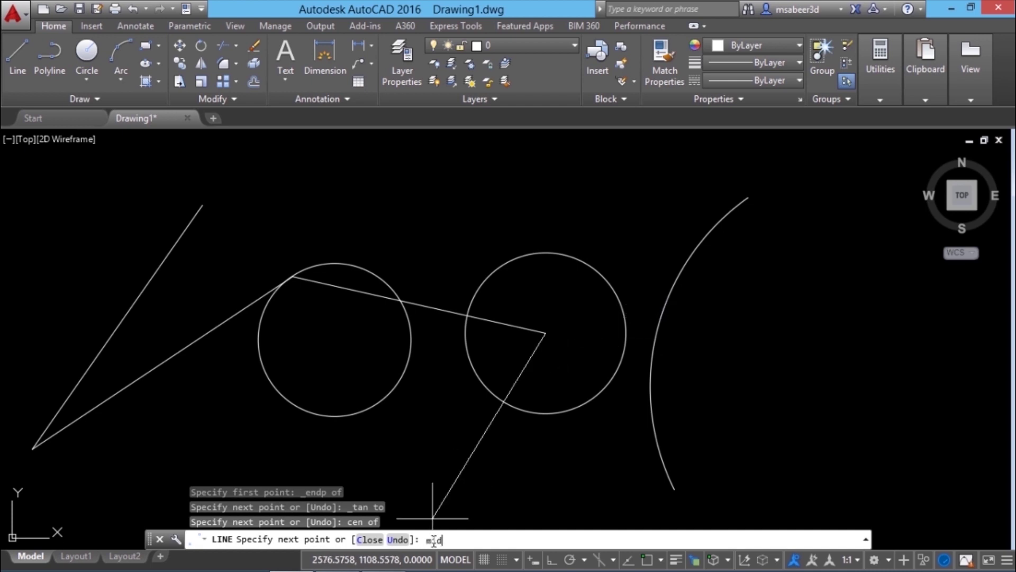
pyautogui.press('BackSpace')
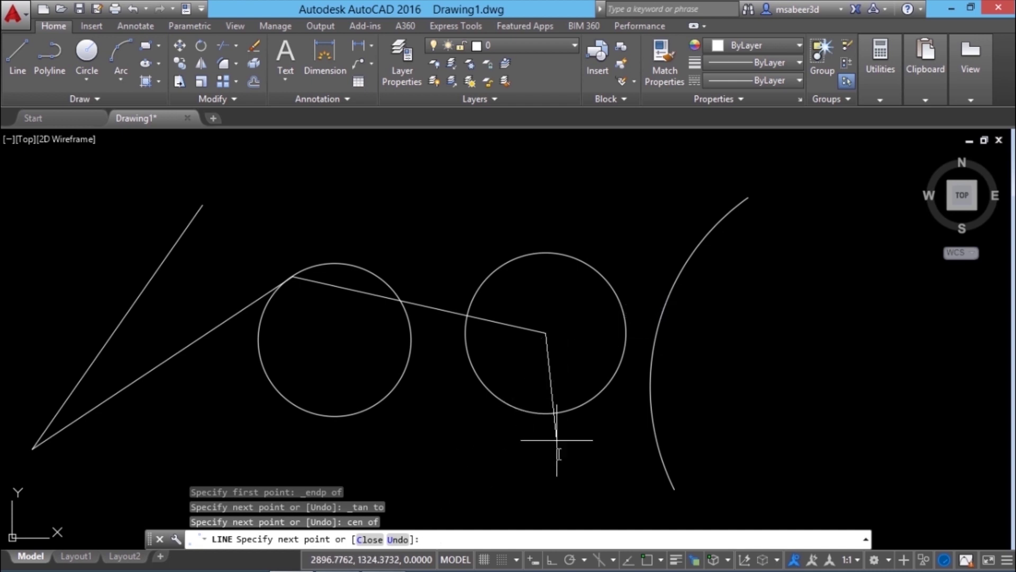
pyautogui.click(532, 560)
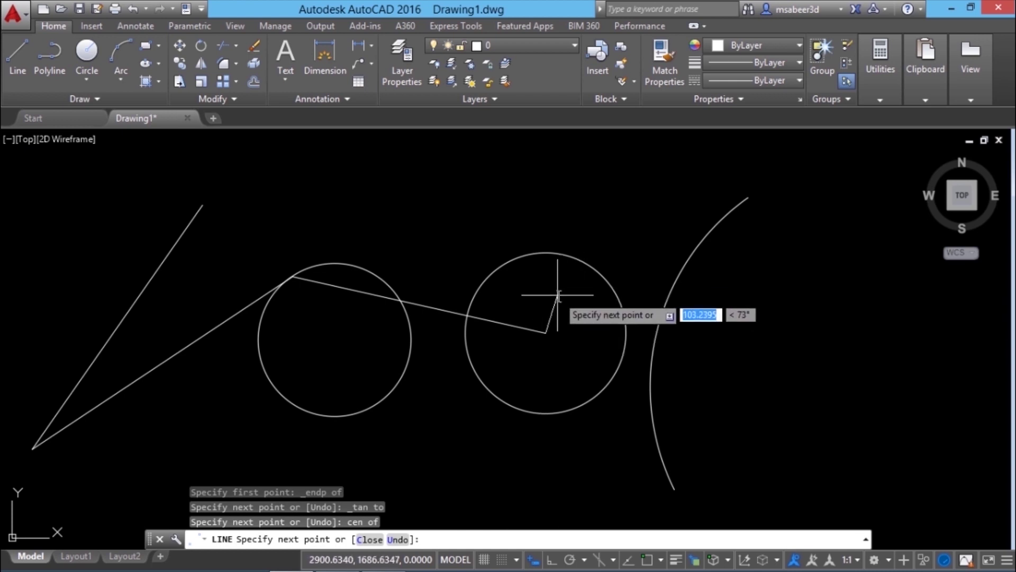
pyautogui.write('mid')
pyautogui.press('Return')
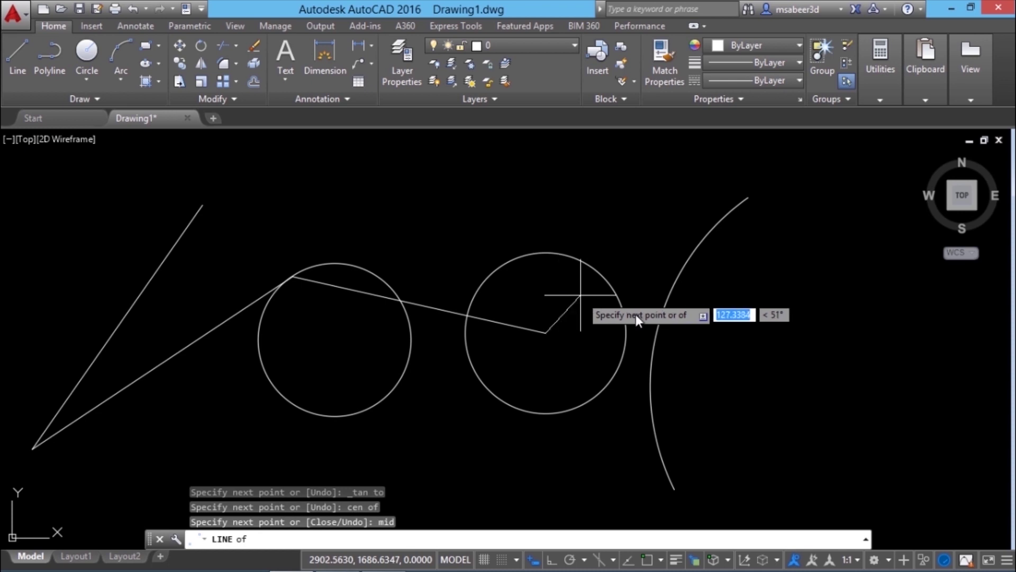
pyautogui.click(660, 319)
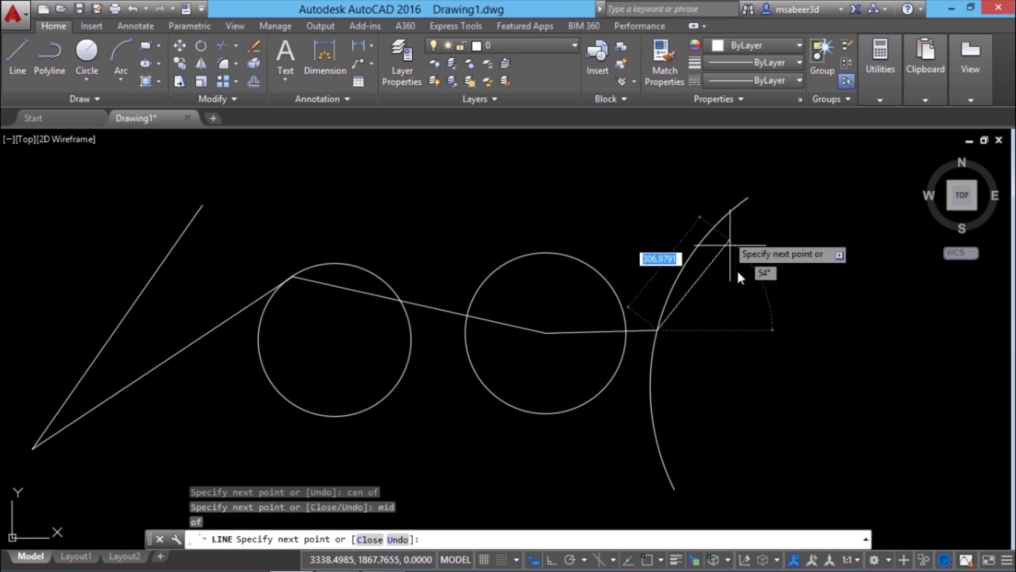
# - Turn Dynamic Input off, add a final snapped point on the arc, and end the line chain
pyautogui.click(534, 560)
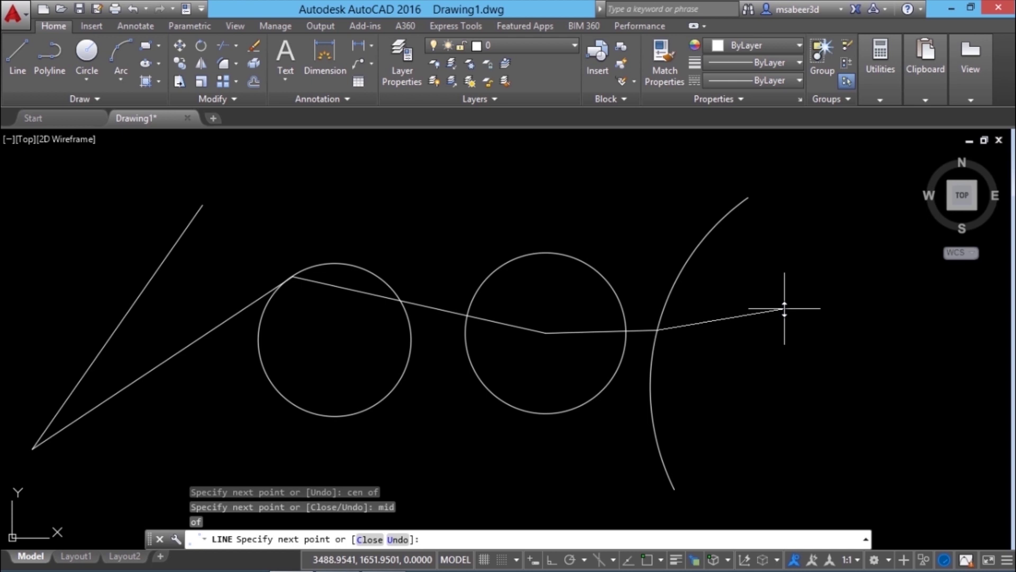
pyautogui.keyDown('shift'); pyautogui.rightClick(528, 183); pyautogui.keyUp('shift')
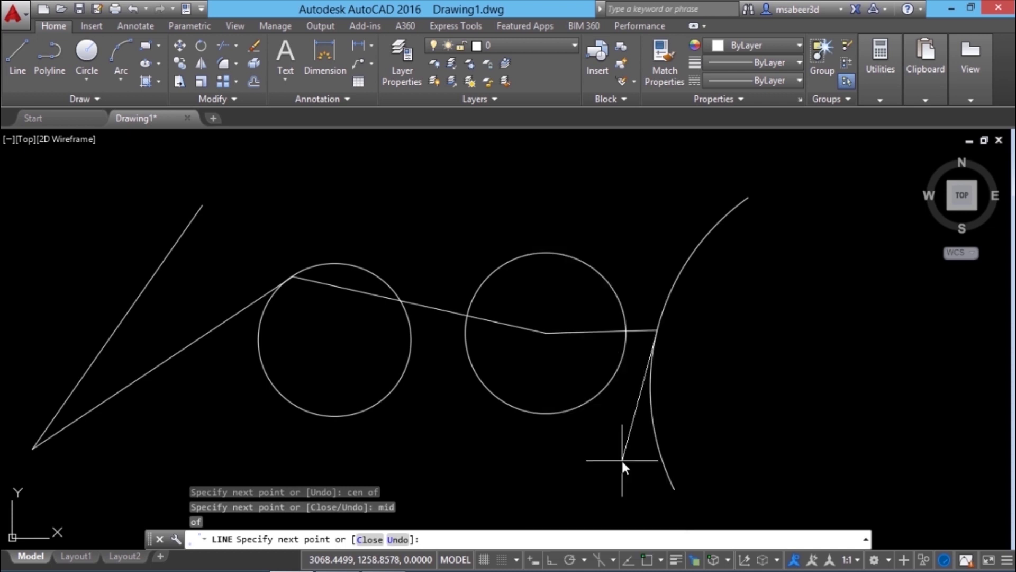
pyautogui.click(608, 443)
pyautogui.click(657, 331)
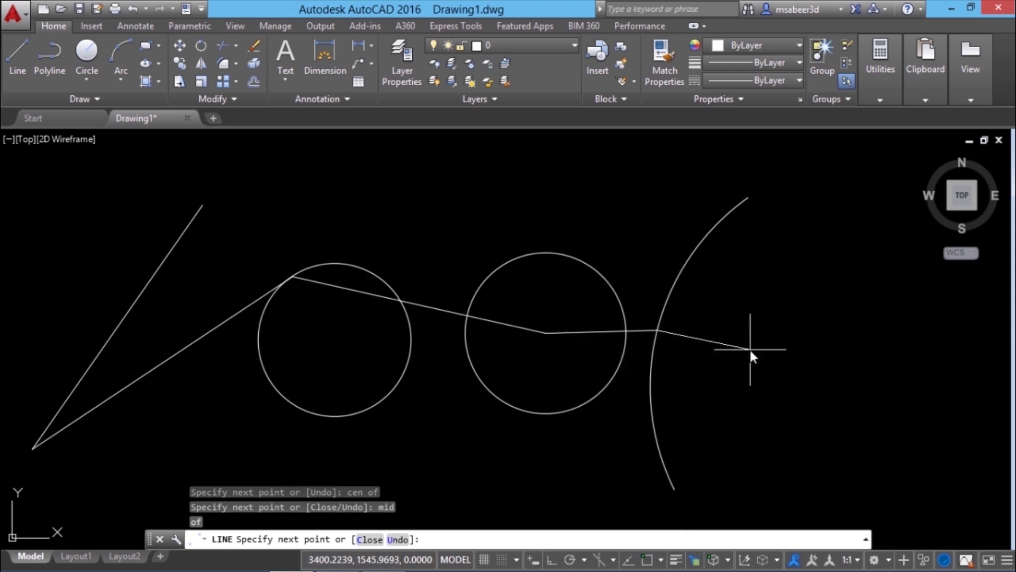
pyautogui.press('Return')
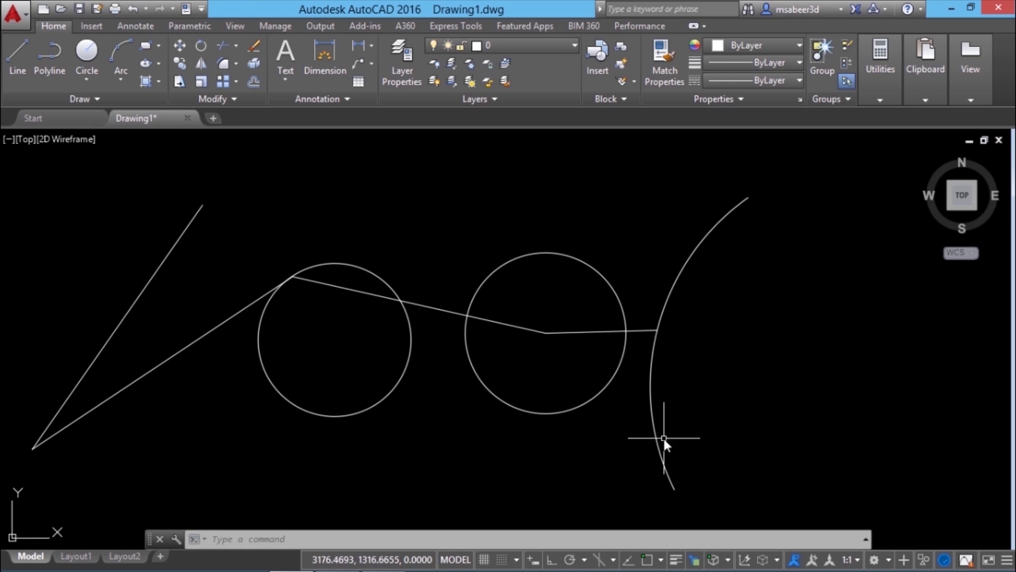
pyautogui.click(660, 560)
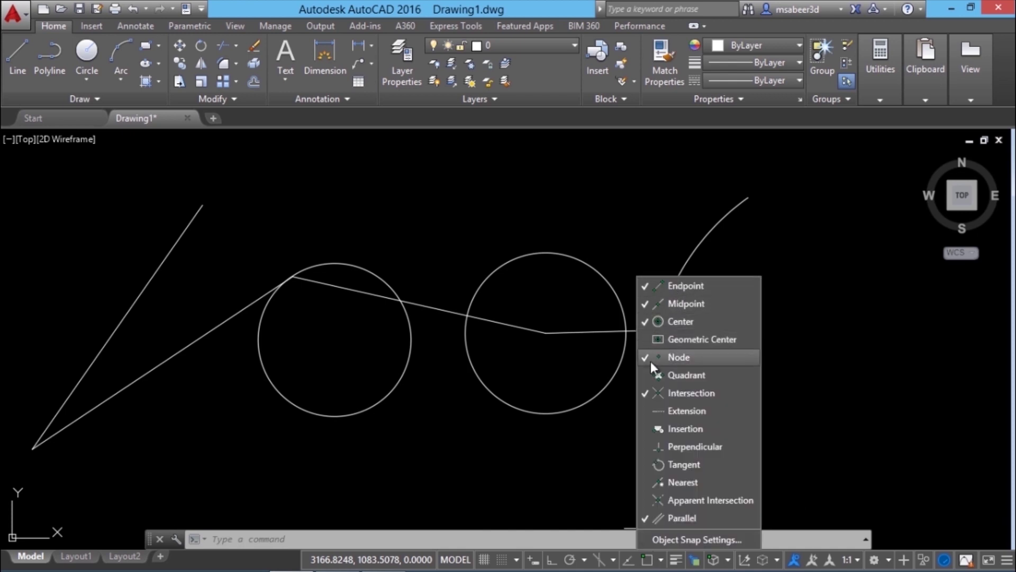
pyautogui.click(652, 376)
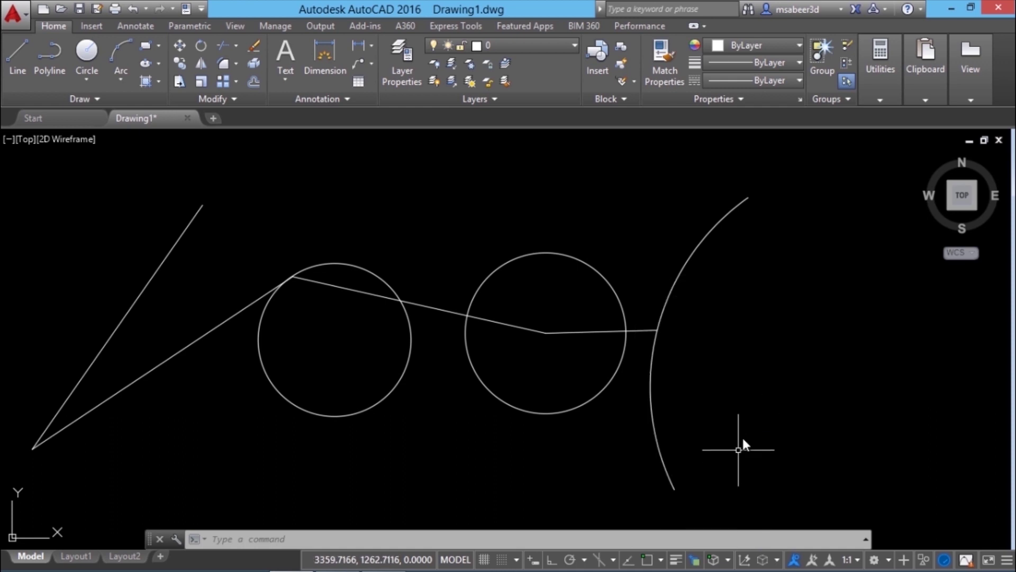
pyautogui.click(662, 560)
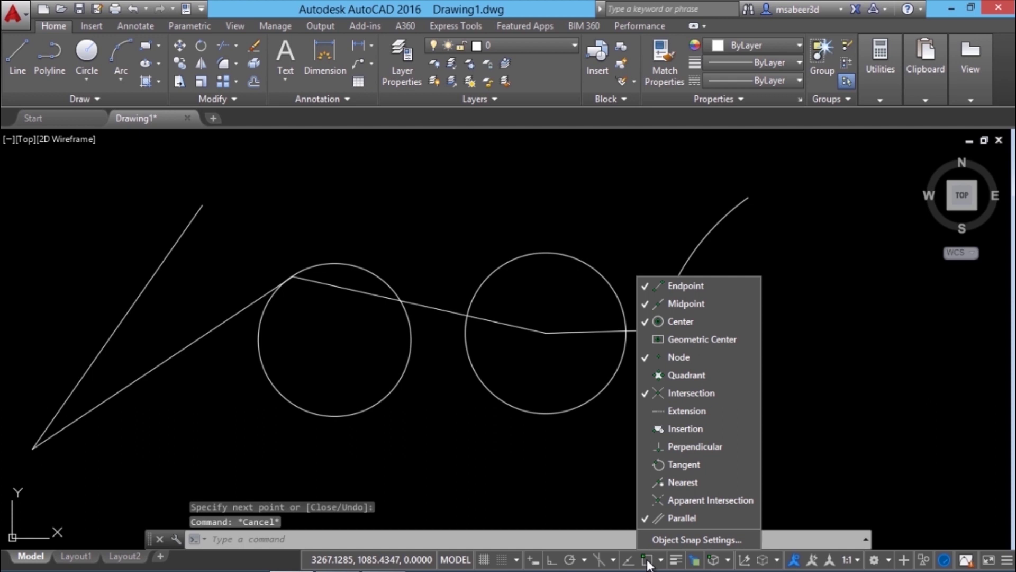
pyautogui.click(671, 540)
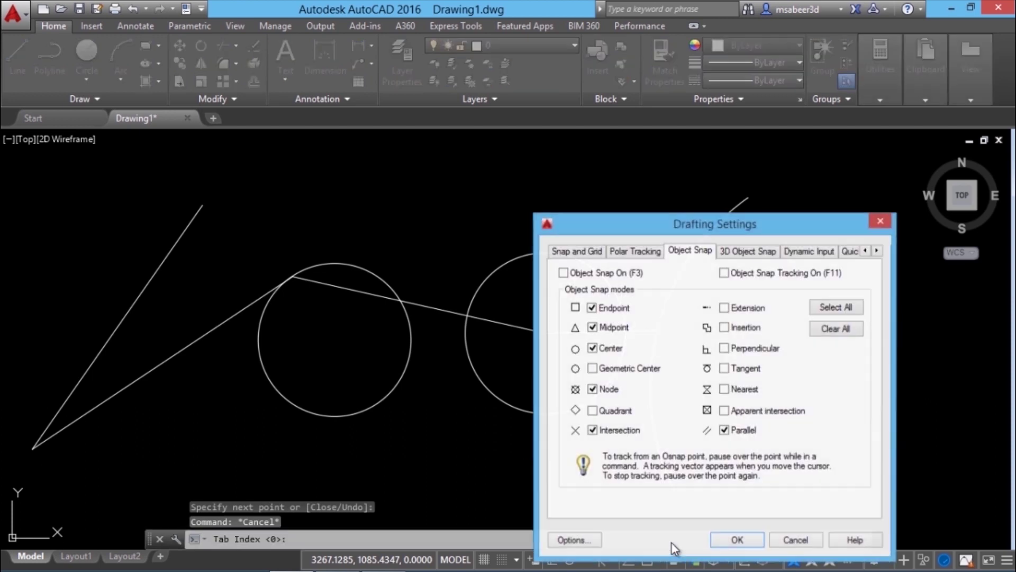
pyautogui.moveTo(640, 231); pyautogui.dragTo(515, 164)
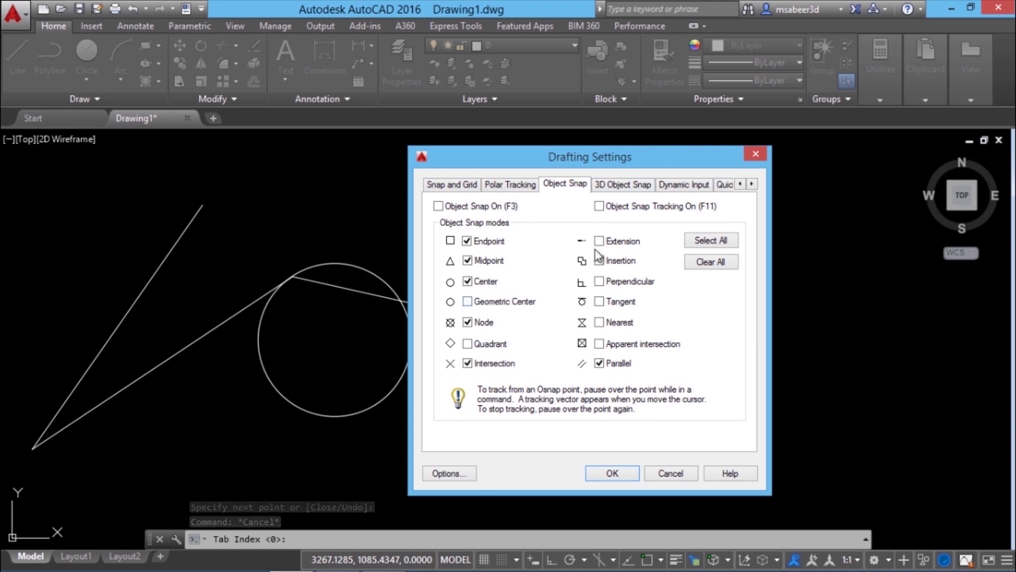
pyautogui.click(613, 473)
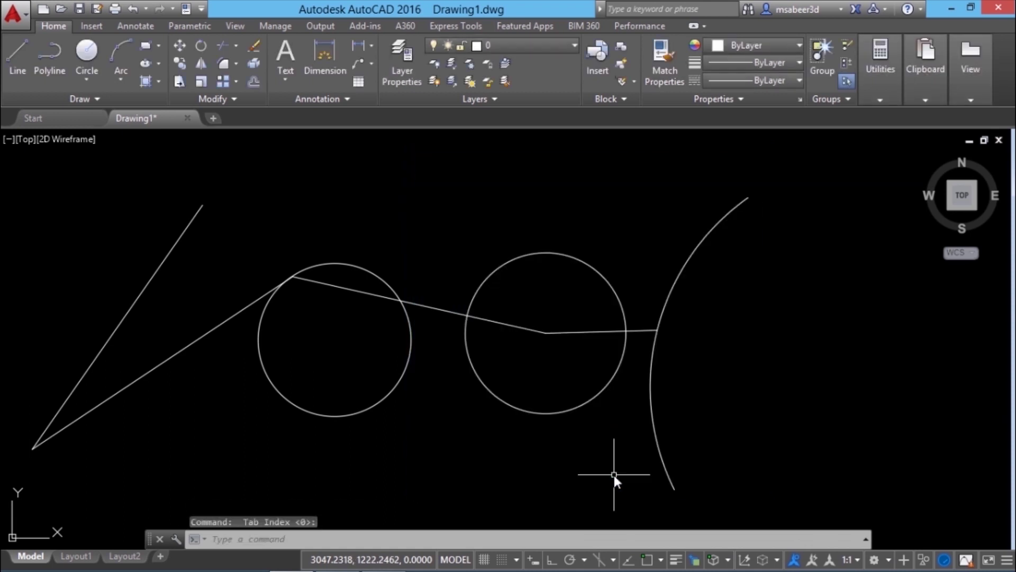
# - Turn on object snap and draw a line from the slanted line's top endpoint to both circle centres
pyautogui.click(647, 560)
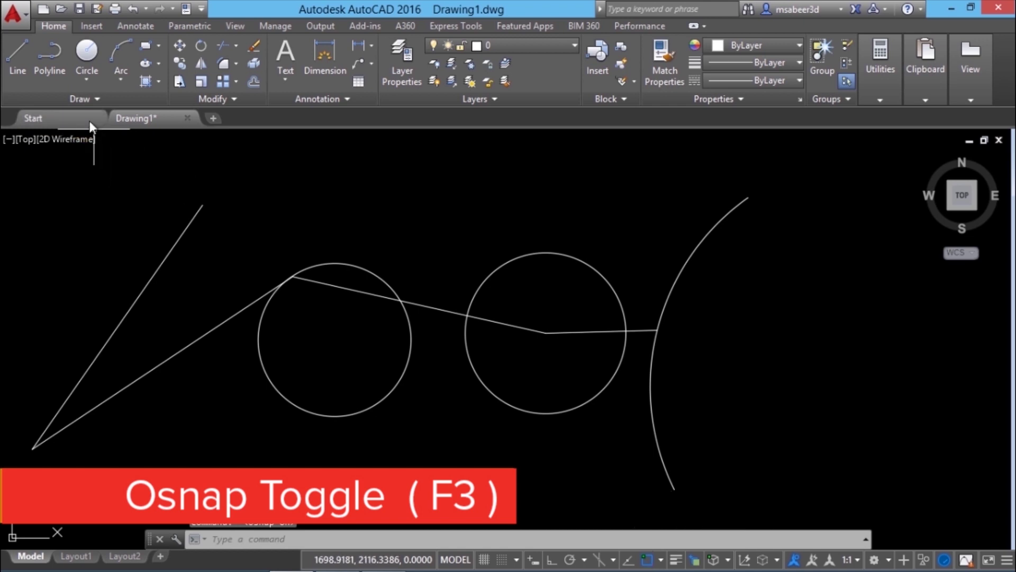
pyautogui.click(17, 56)
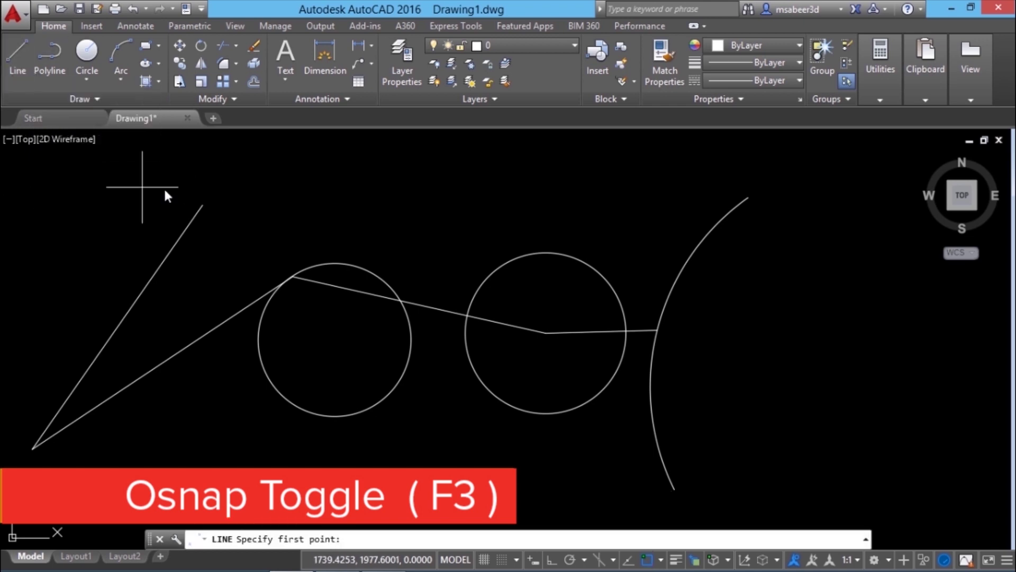
pyautogui.click(179, 253)
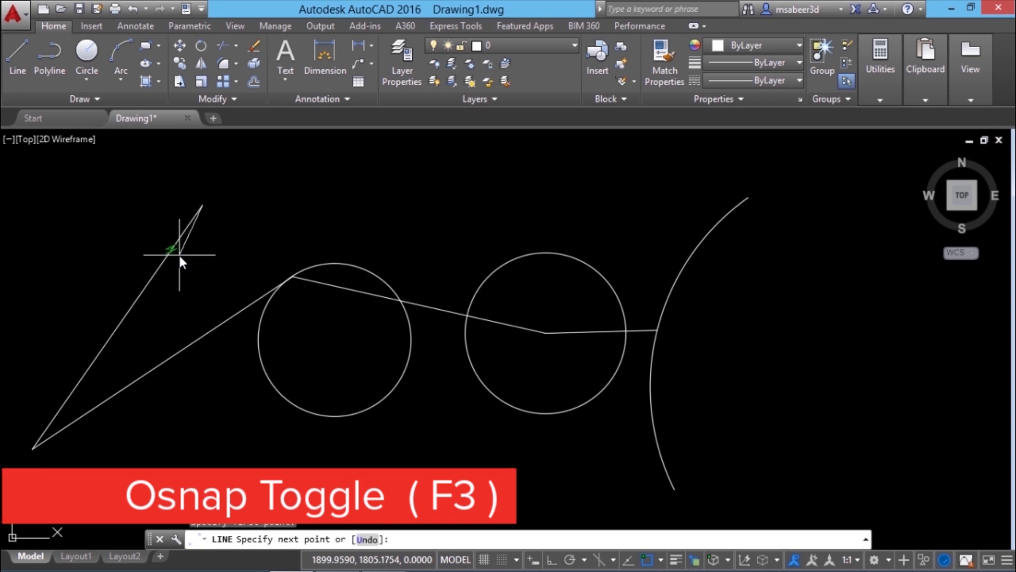
pyautogui.click(310, 264)
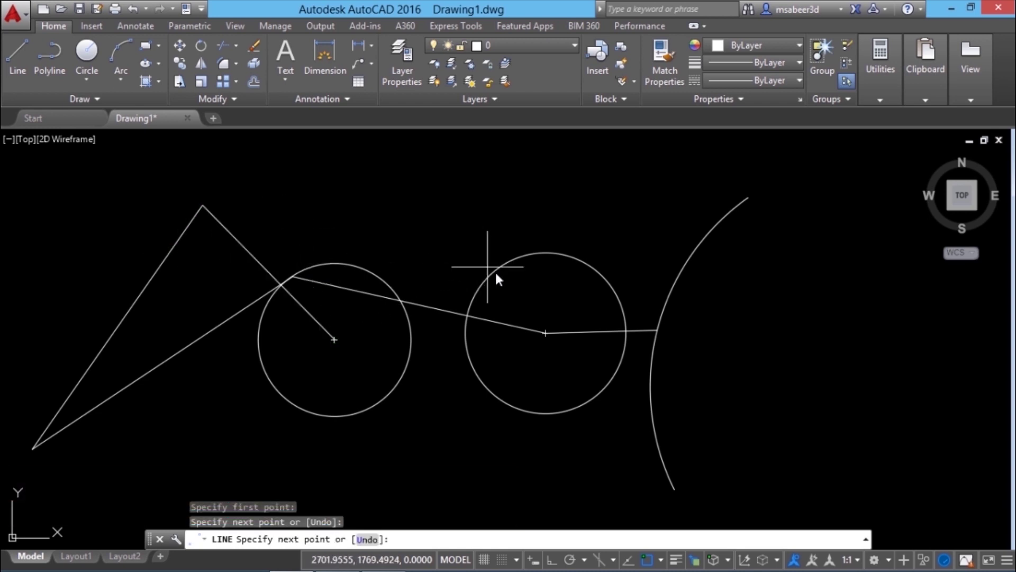
pyautogui.click(544, 332)
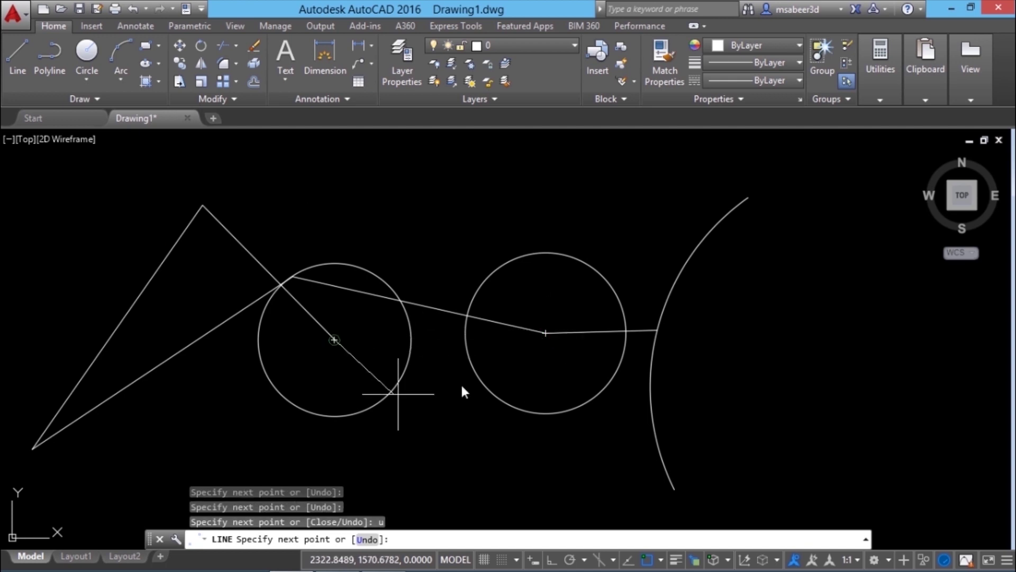
pyautogui.write('u')
pyautogui.press('Return')
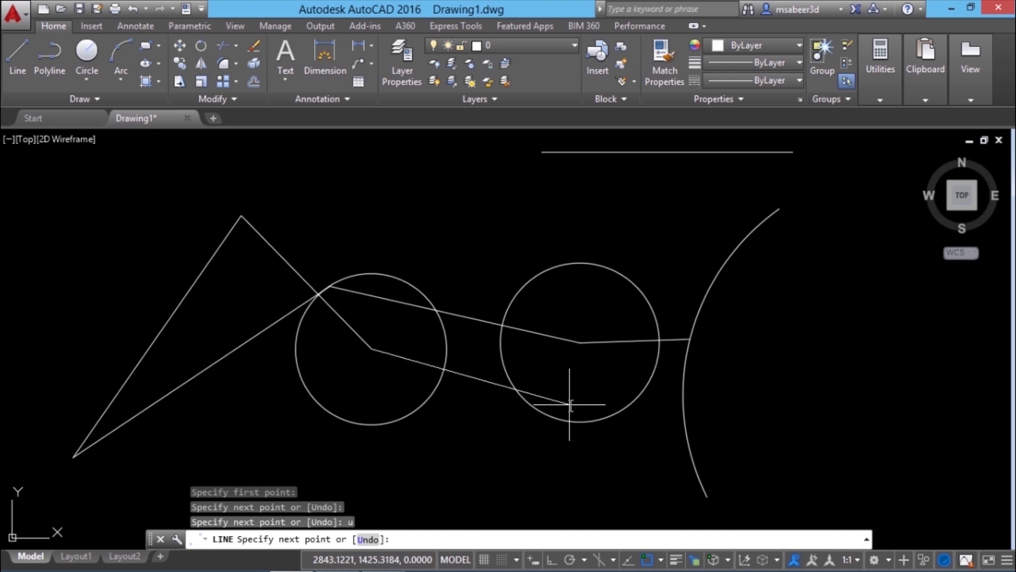
pyautogui.click(580, 343)
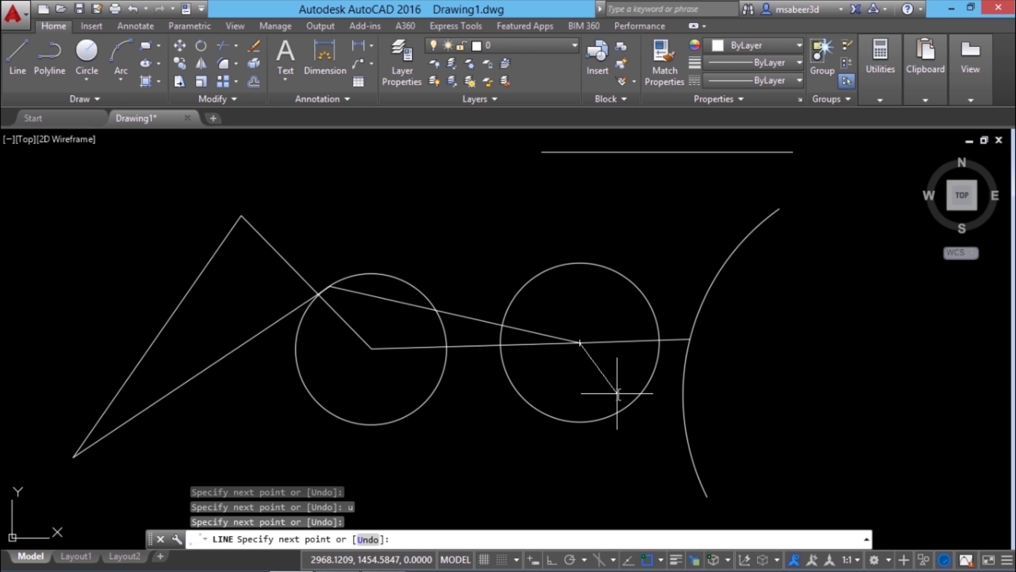
# - Enable the Nearest object snap mode
pyautogui.click(661, 561)
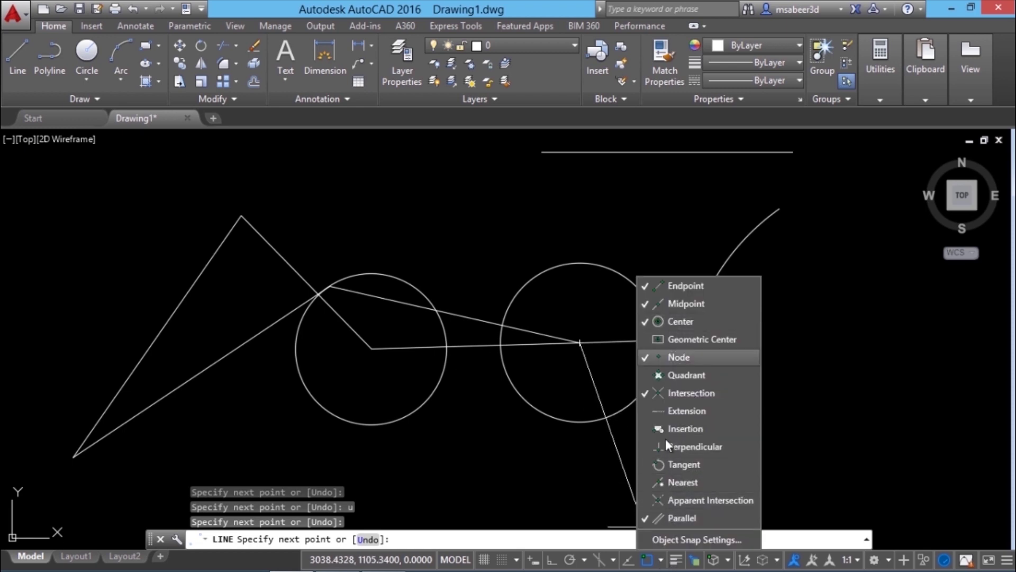
pyautogui.click(584, 444)
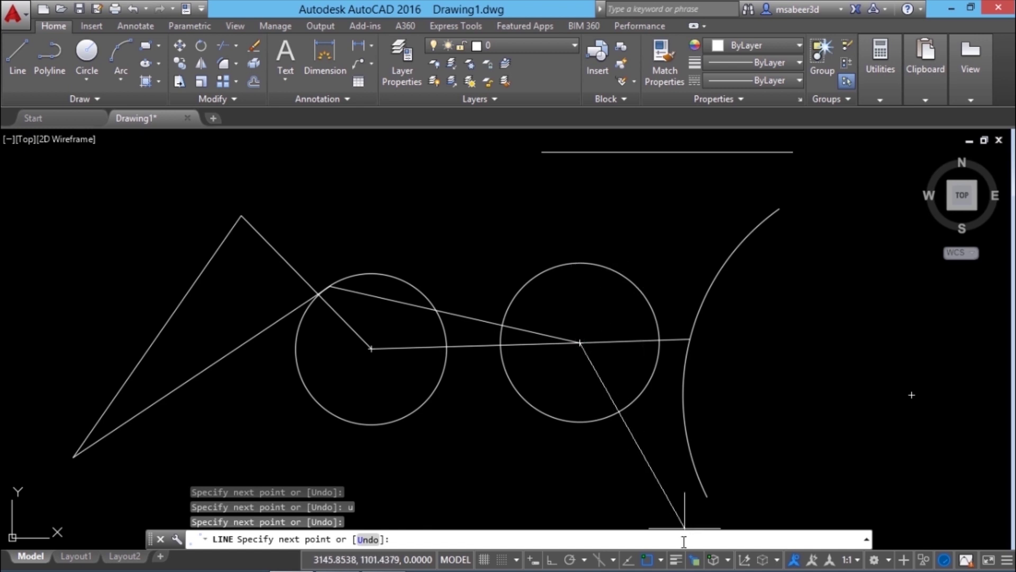
pyautogui.click(661, 560)
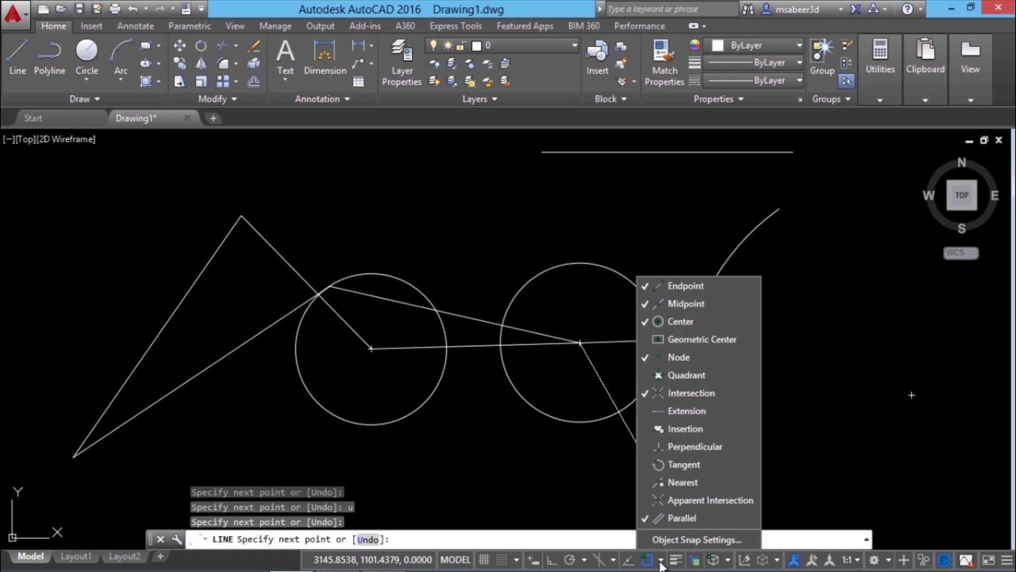
pyautogui.click(672, 481)
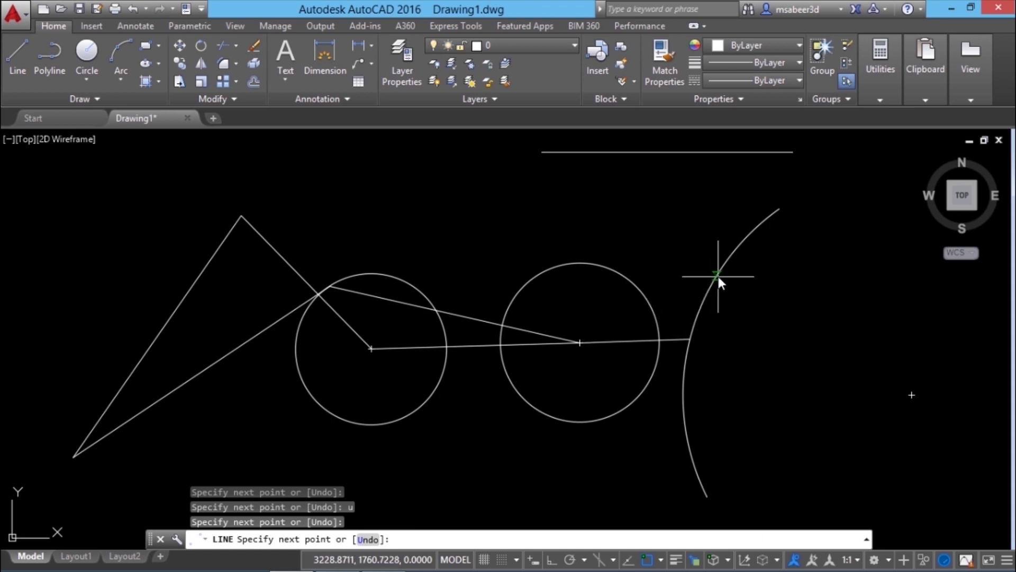
# - Continue the line to a nearest point on the arc, then onto the top horizontal line
pyautogui.scroll(4, 741, 249)
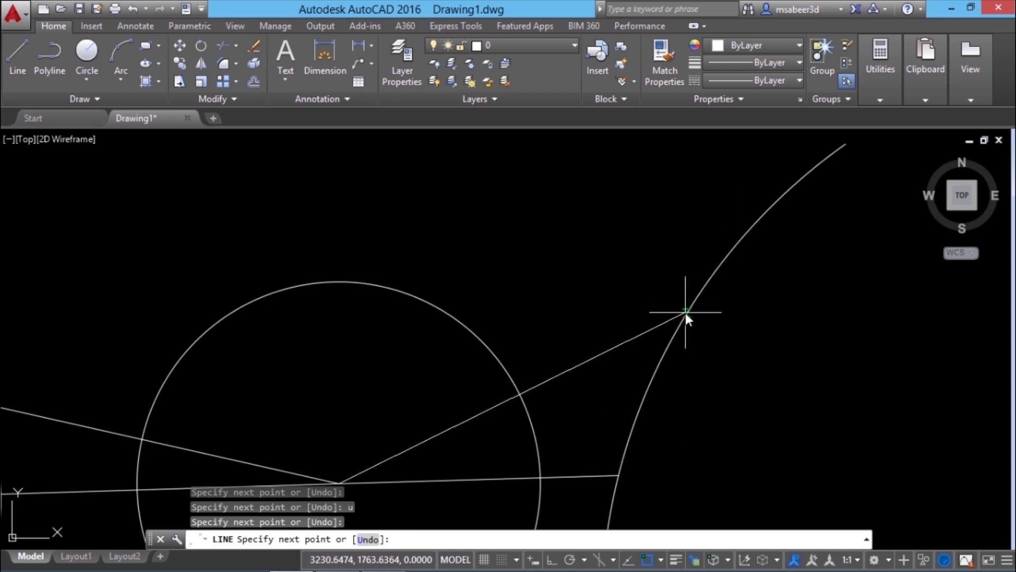
pyautogui.click(685, 313)
pyautogui.scroll(-2, 636, 400)
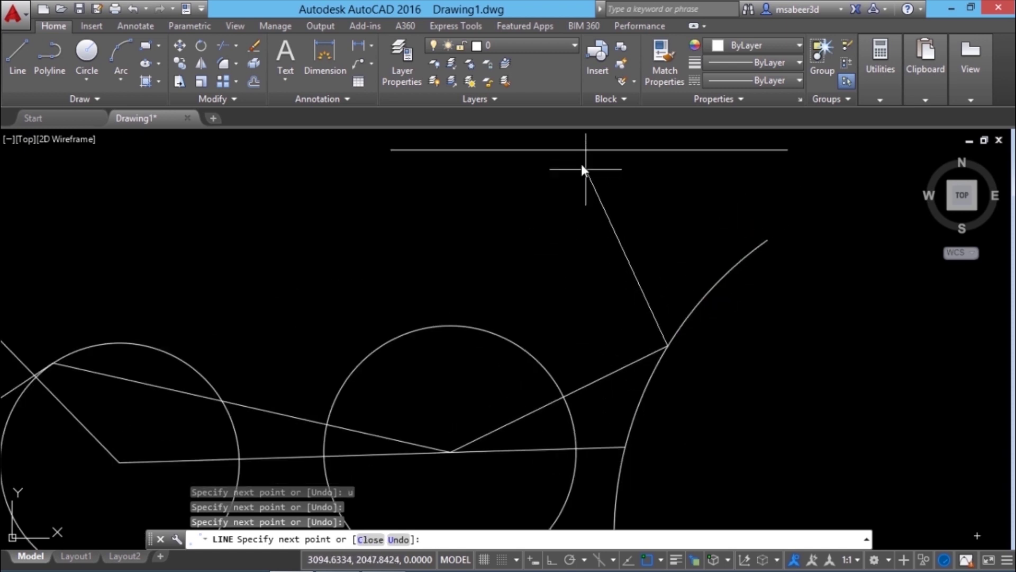
pyautogui.click(546, 151)
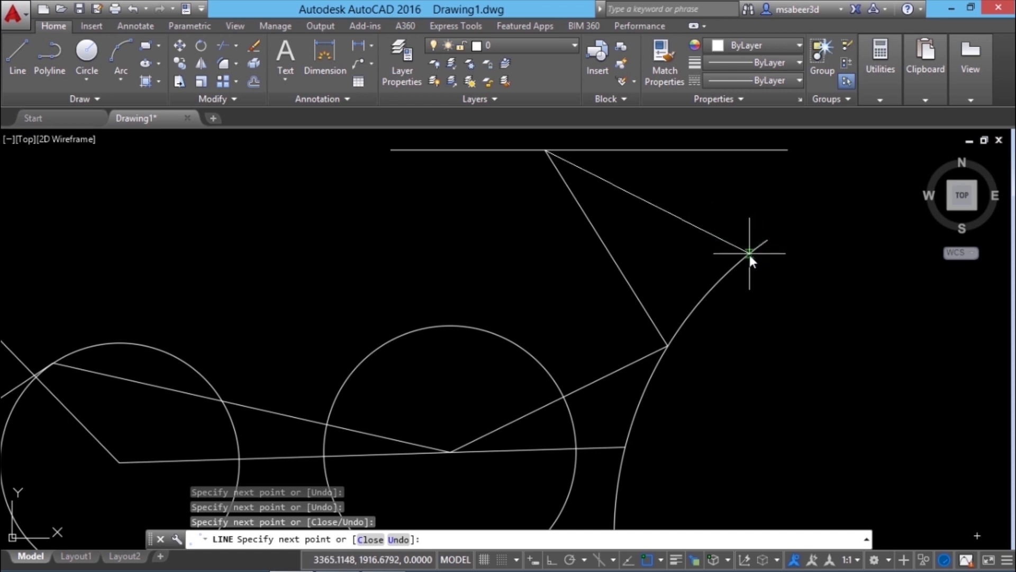
# - Enable the Quadrant object snap mode
pyautogui.scroll(-3, 471, 189)
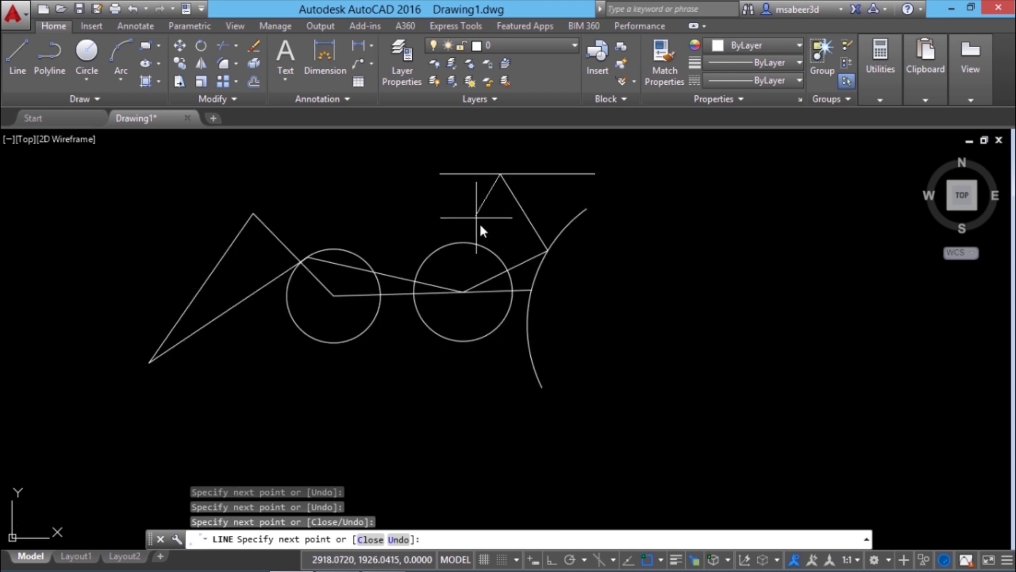
pyautogui.scroll(3, 482, 229)
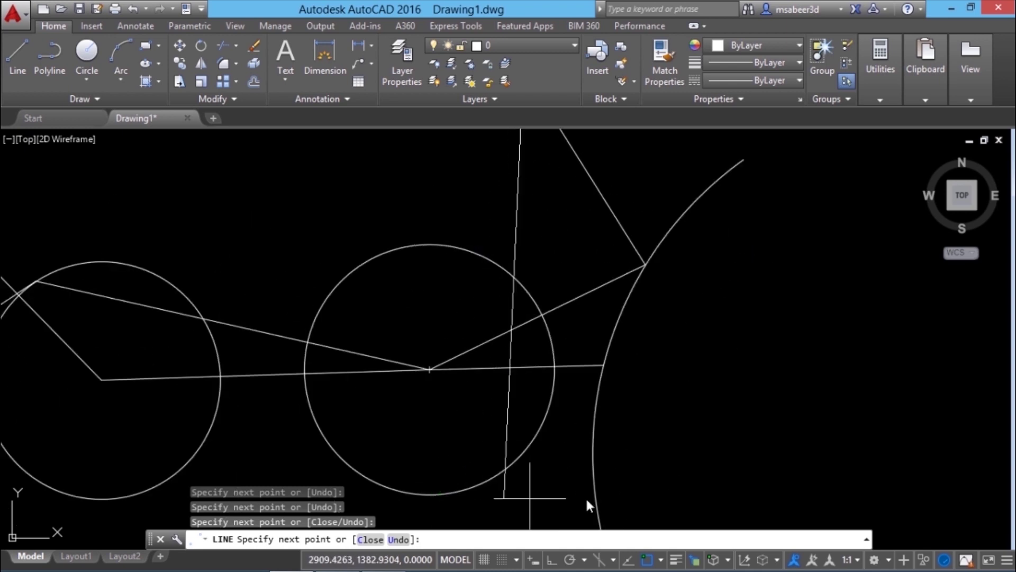
pyautogui.keyDown('shift'); pyautogui.rightClick(637, 409); pyautogui.keyUp('shift')
pyautogui.click(676, 376)
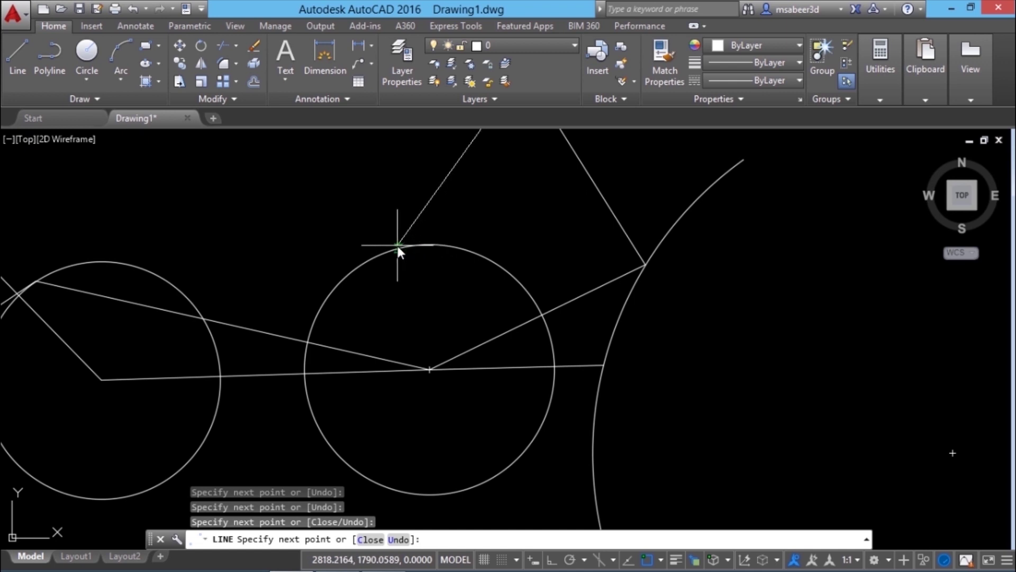
# - Extend the line with a Nearest snap override to the slanted line above the left circle
pyautogui.click(662, 559)
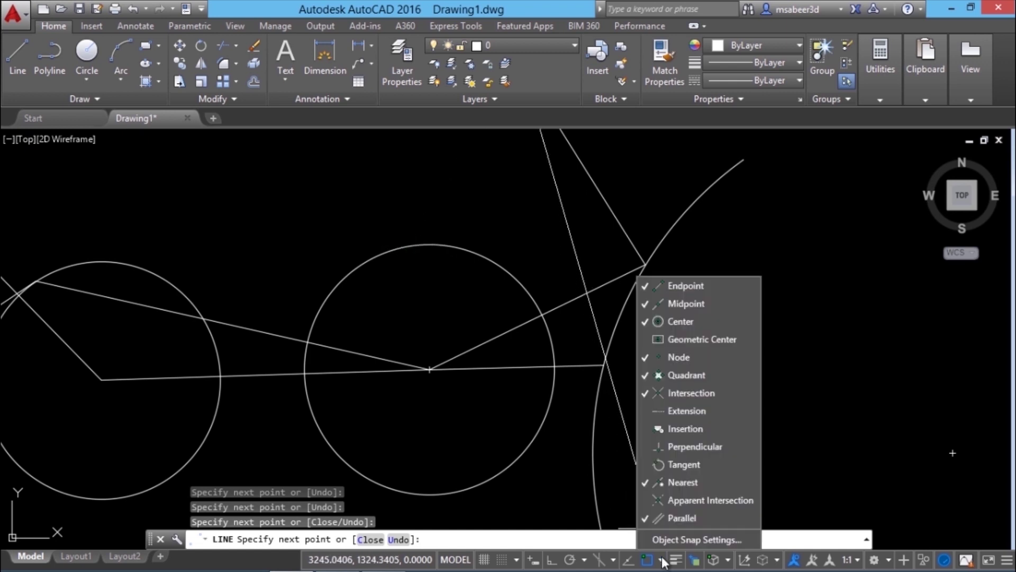
pyautogui.click(646, 482)
pyautogui.scroll(-2, 540, 422)
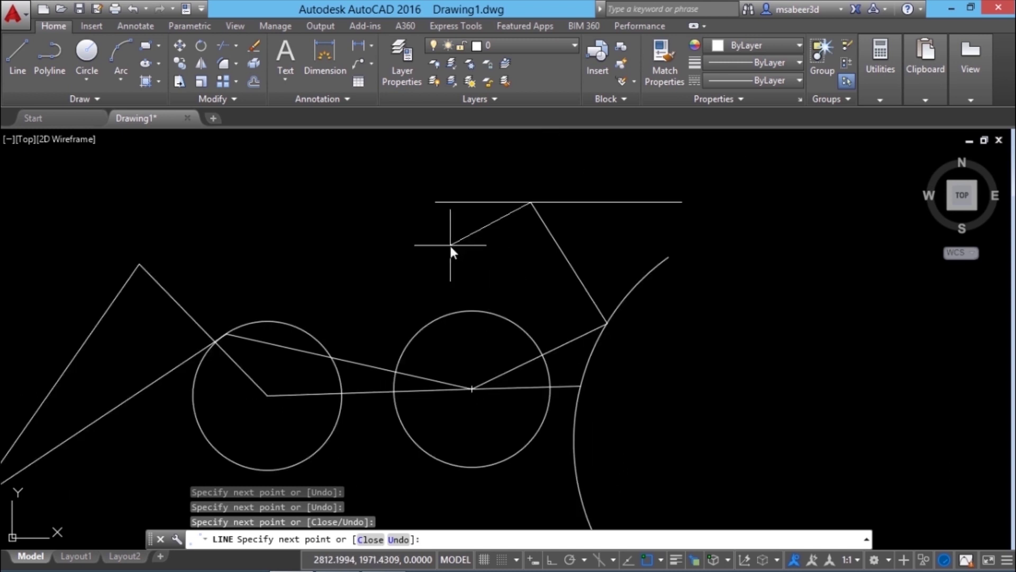
pyautogui.keyDown('shift'); pyautogui.rightClick(352, 221); pyautogui.keyUp('shift')
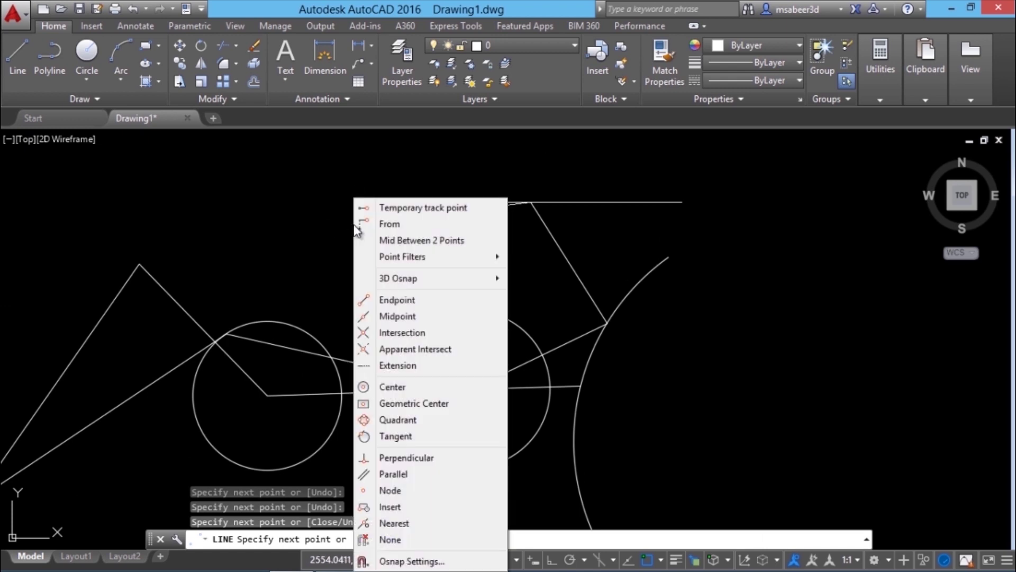
pyautogui.click(399, 525)
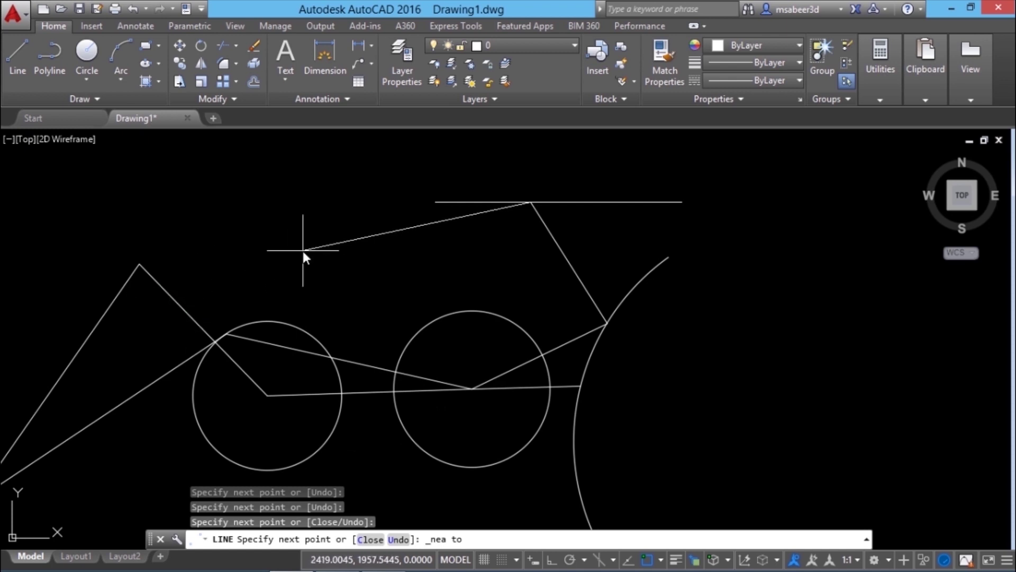
pyautogui.click(180, 306)
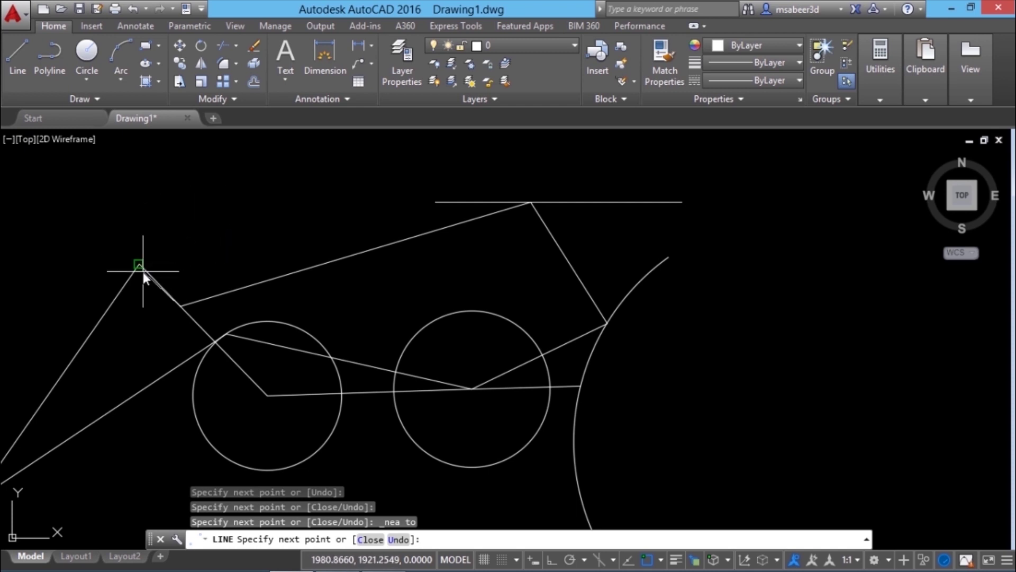
# - Add a segment from the slanted line perpendicular to the centre-to-centre line
pyautogui.rightClick(273, 196)
pyautogui.moveTo(363, 300)
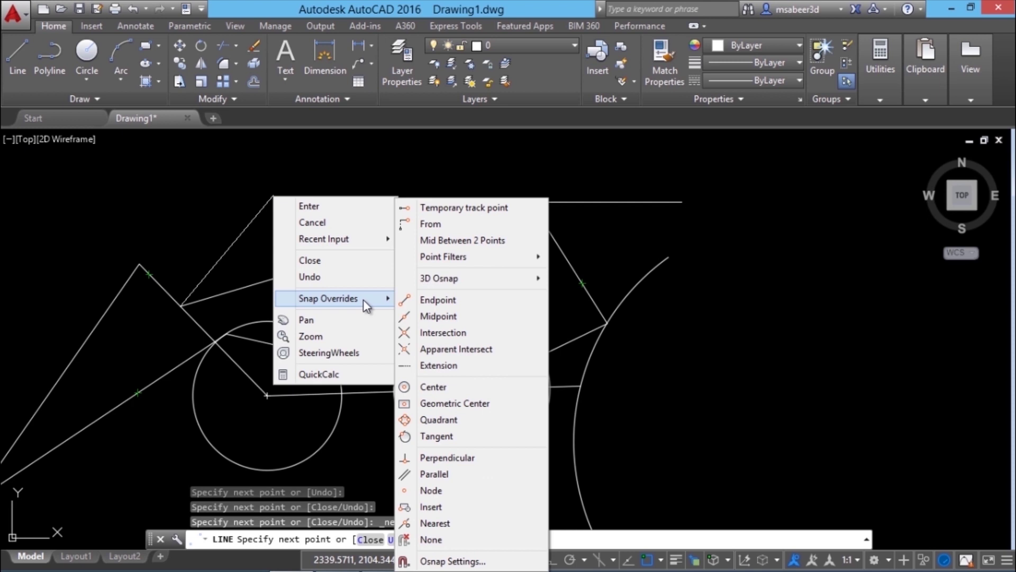
pyautogui.click(443, 458)
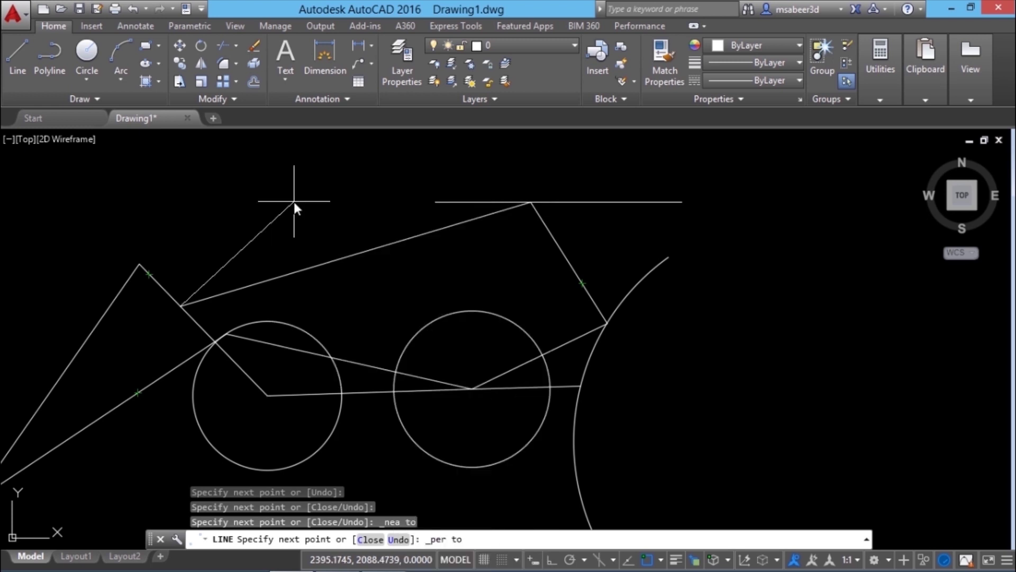
pyautogui.click(362, 394)
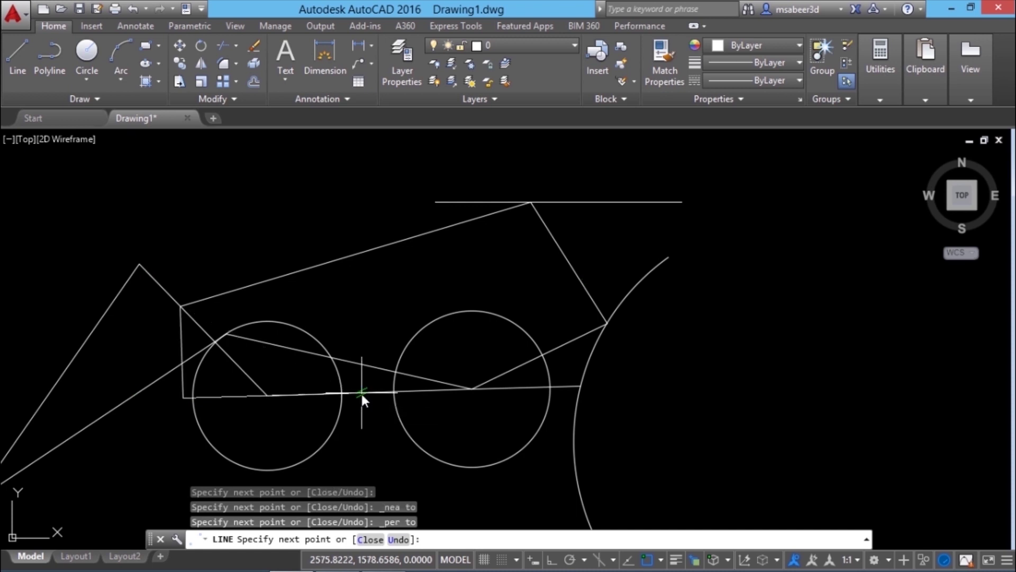